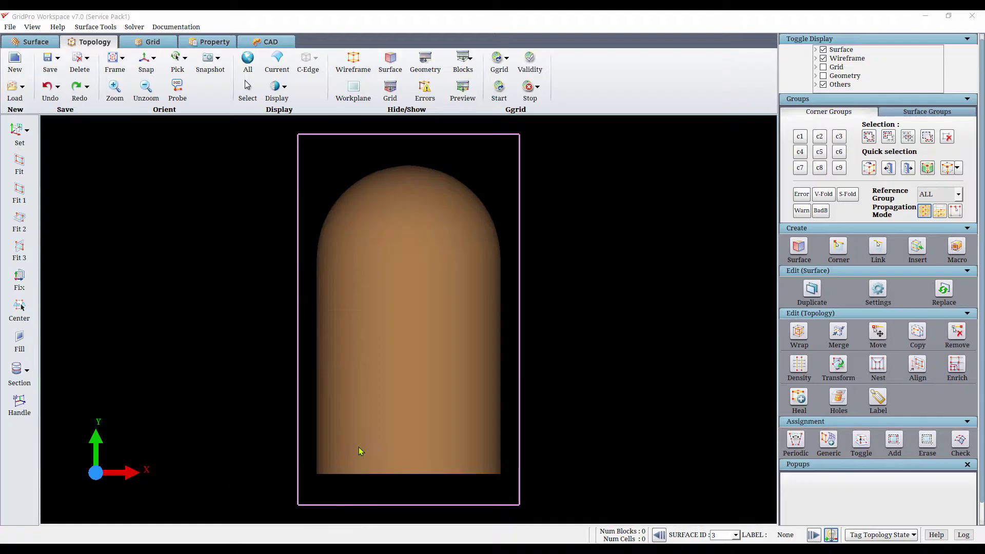
Snap the view to the XY plane and section the domain surface to expose the spiked blunt body inside
mouse_move(644, 321)
left_mouse_down()
mouse_move(321, 220)
mouse_move(605, 296)
mouse_move(571, 420)
mouse_move(584, 425)
left_mouse_up()
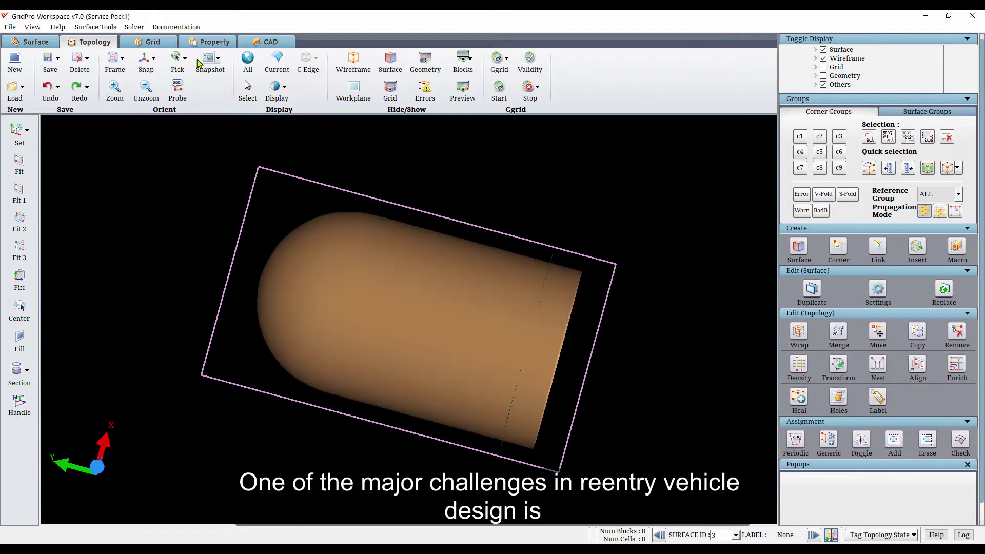
left_click(146, 57)
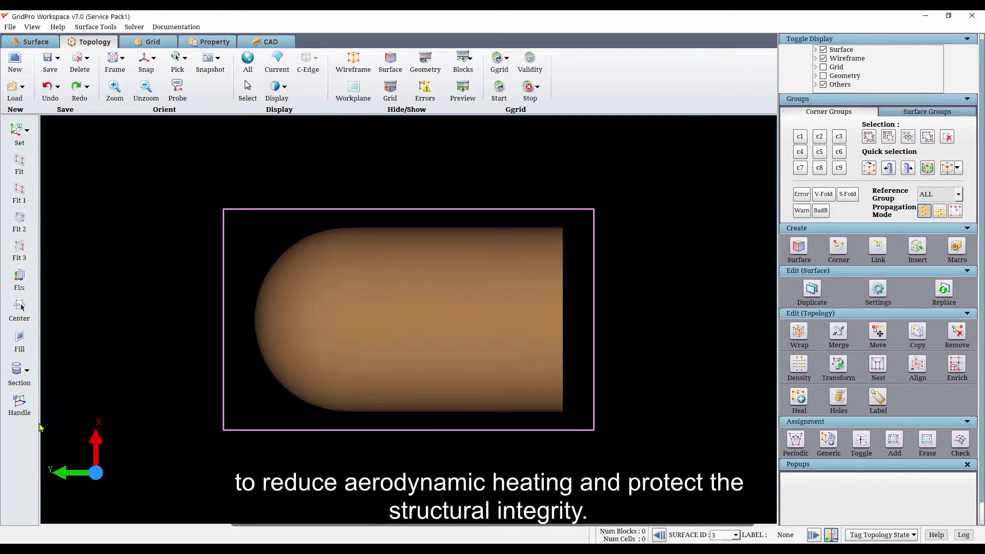
left_click(26, 370)
left_click(41, 427)
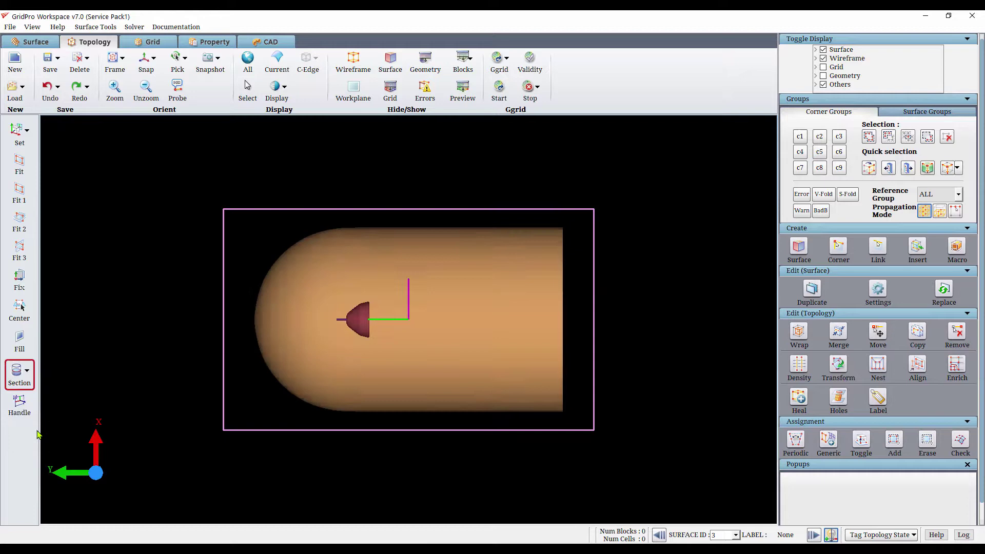
left_click_drag(277, 361, 353, 354)
right_click_drag(318, 295, 369, 394)
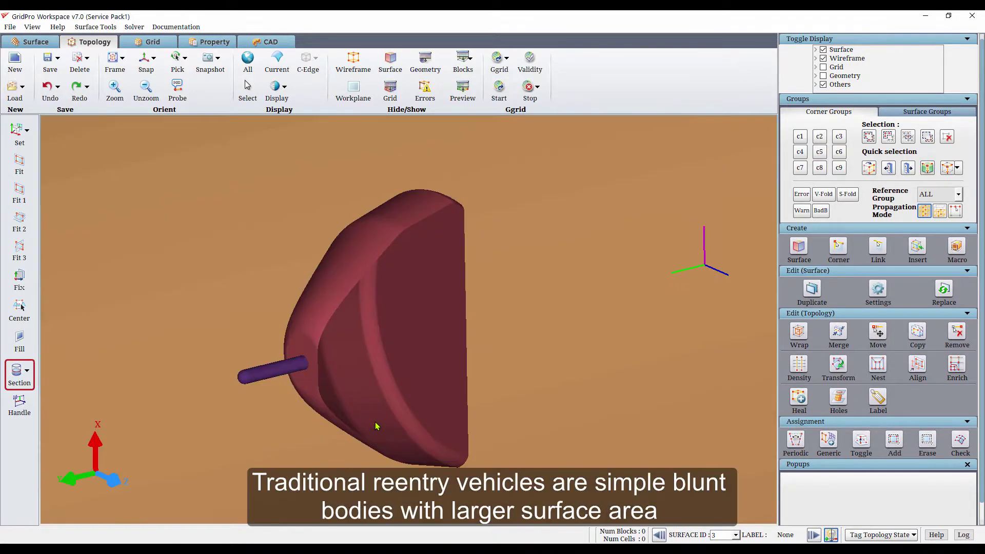
scroll(393, 425, "down", 5)
scroll(373, 308, "up", 3)
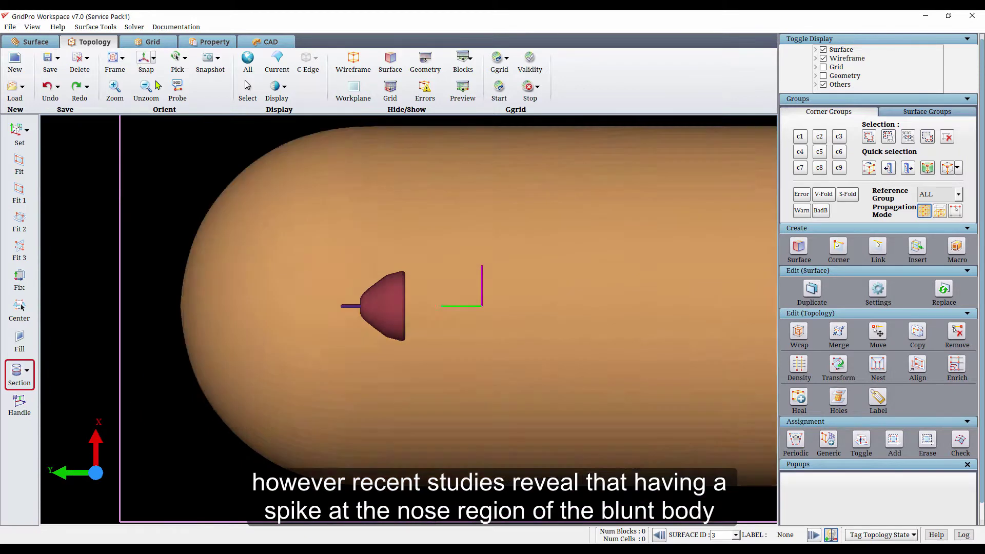
scroll(446, 367, "up", 3)
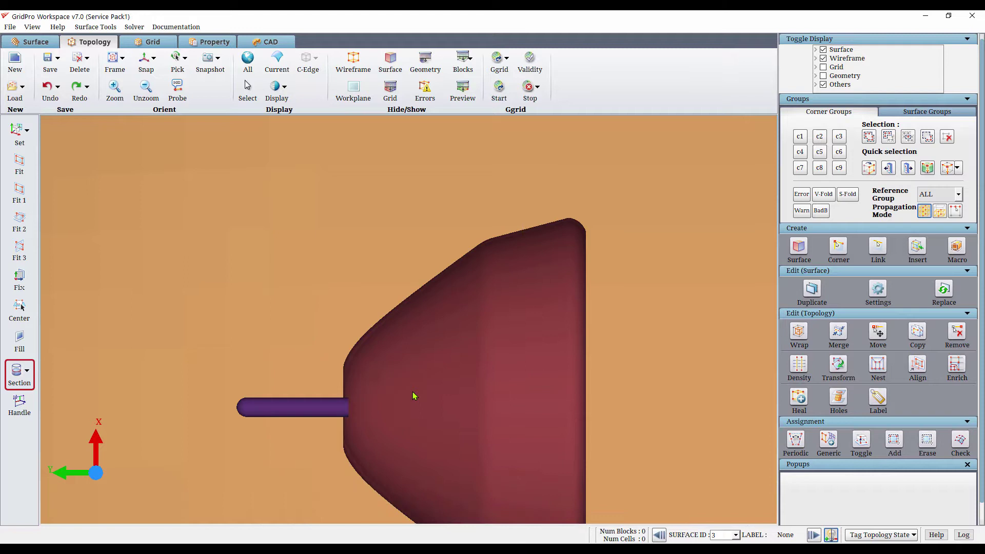
Create five corners around the upper half of the blunt body, from the spike root to behind the base, and link them in a chain
key("c")
left_click(335, 385)
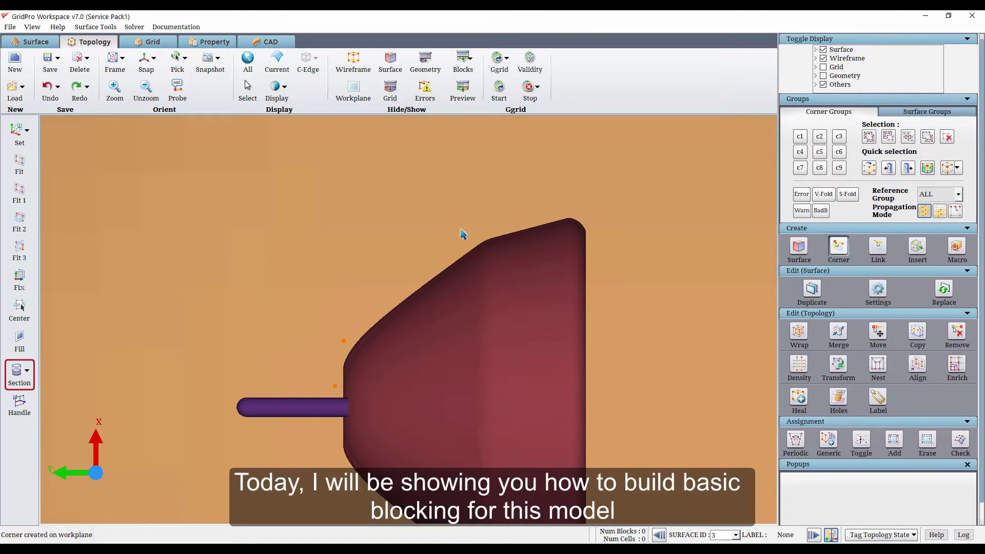
left_click(596, 329)
key("e")
left_click_drag(641, 425, 255, 197)
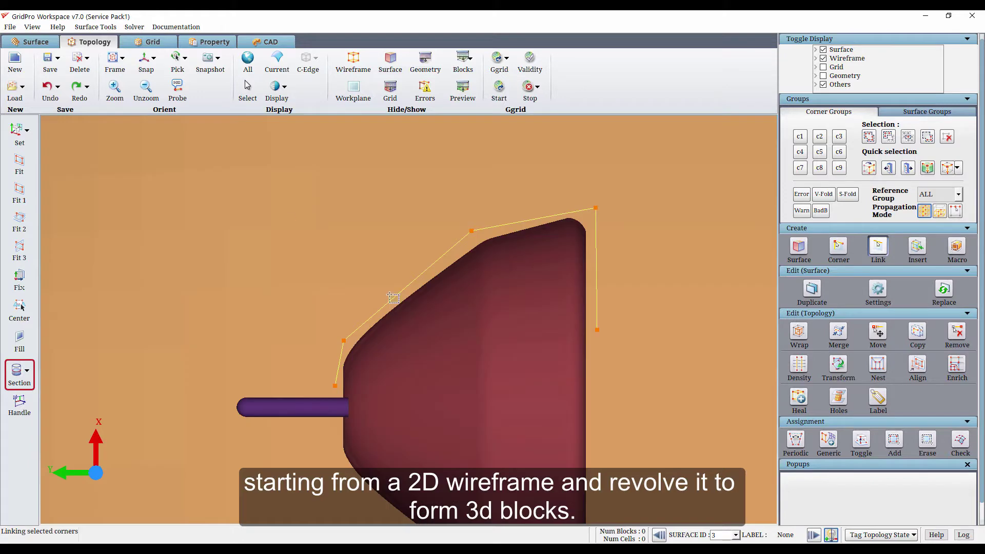
Group the chain's corners in C1 and wrap them externally, offsetting the new layer outward with a -12 wrap percentage
left_click(800, 136)
left_click(798, 332)
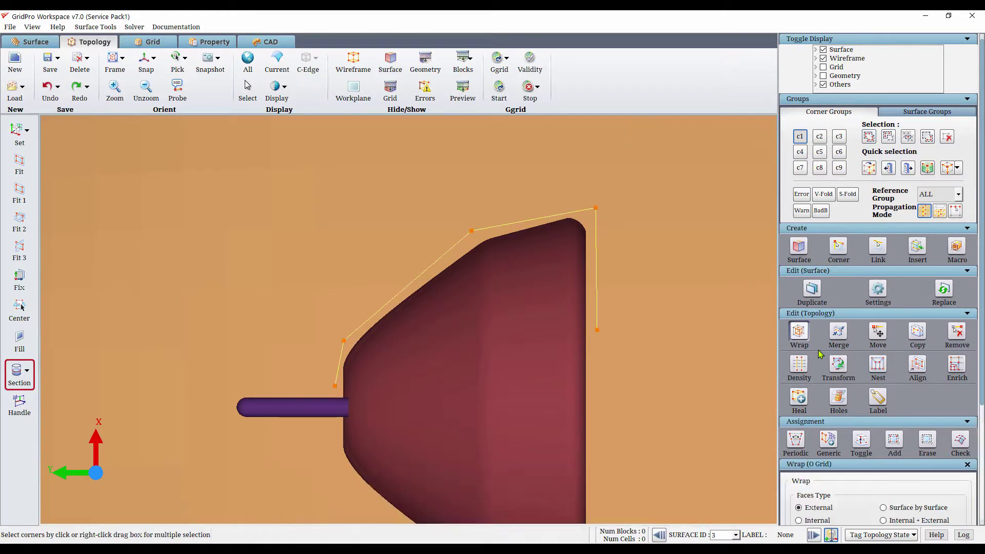
scroll(820, 354, "down", 3)
left_click(942, 503)
left_click(512, 279)
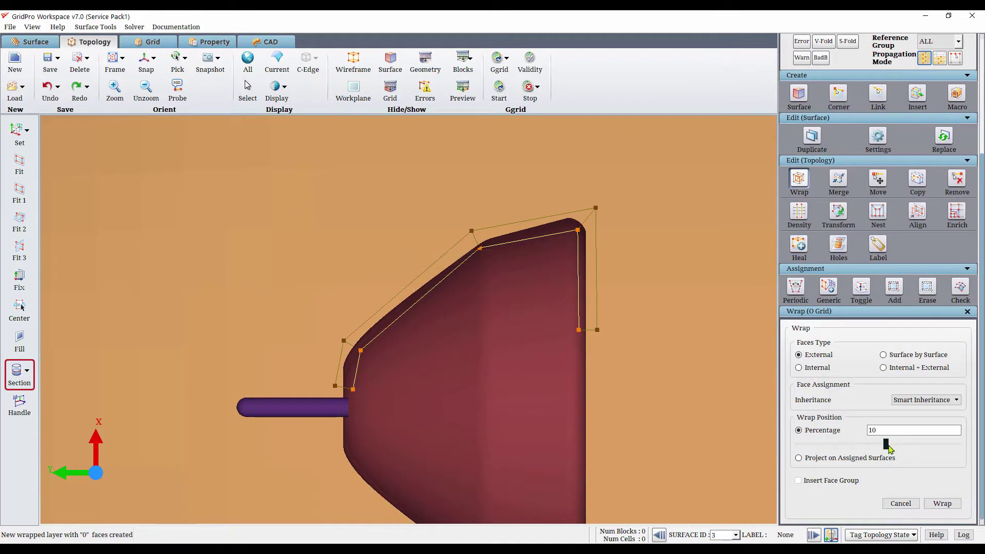
left_click_drag(886, 444, 868, 444)
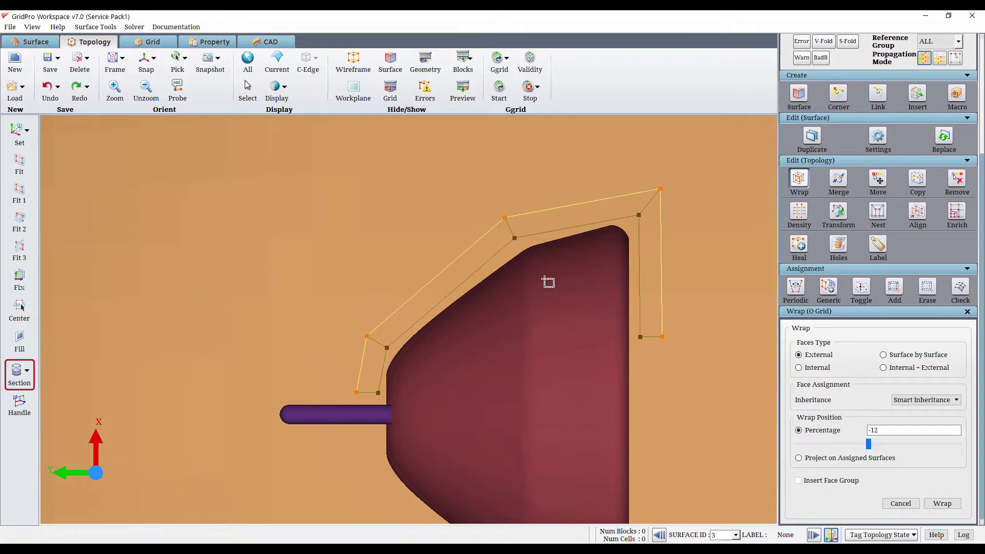
Remove the lower corner behind the base from C1, wrap the remaining outer corners again, and increase the new layer's outward offset
left_click(662, 337)
left_click(899, 502)
left_click(802, 318)
scroll(826, 359, "down", 3)
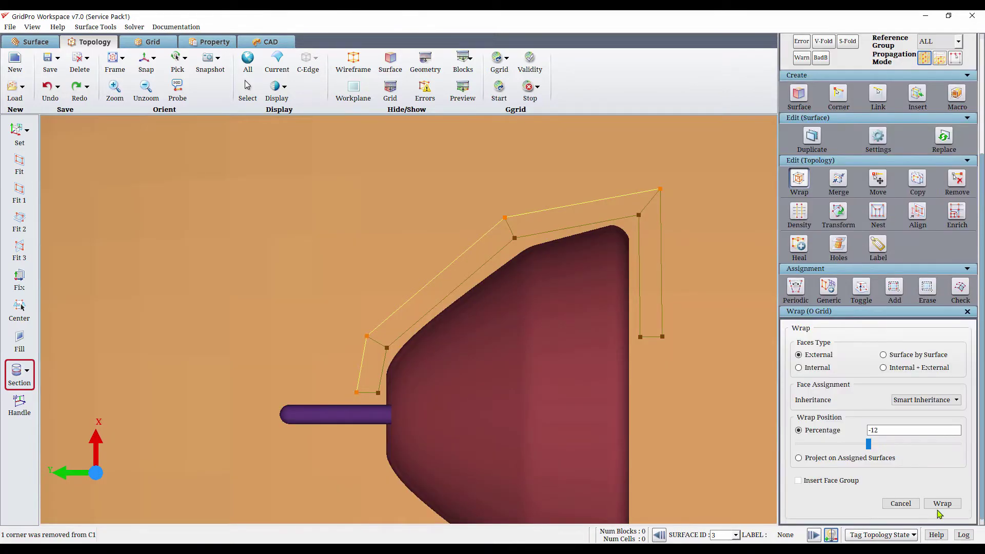
left_click(926, 501)
left_click(512, 279)
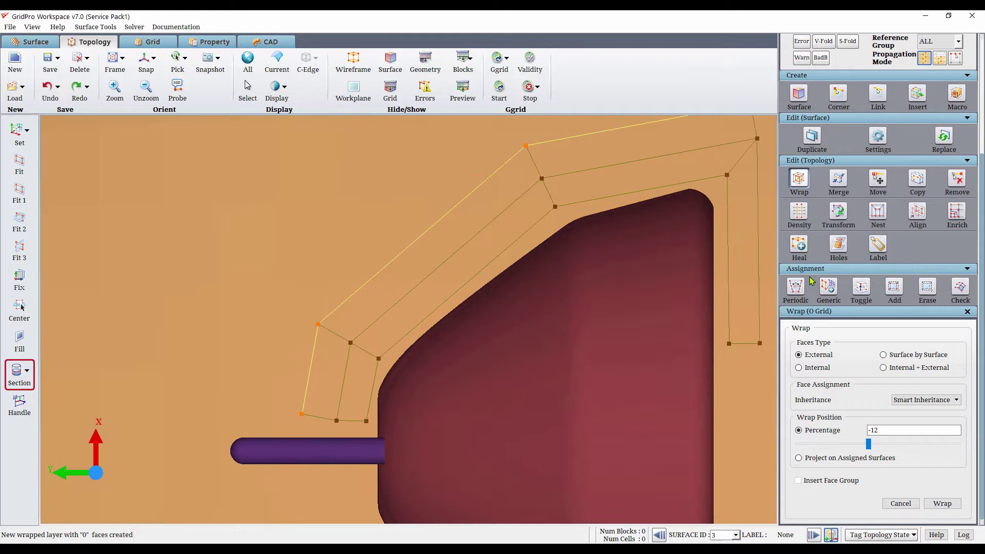
left_click_drag(868, 445, 901, 449)
scroll(527, 398, "down", 3)
scroll(796, 149, "up", 3)
left_click(798, 141)
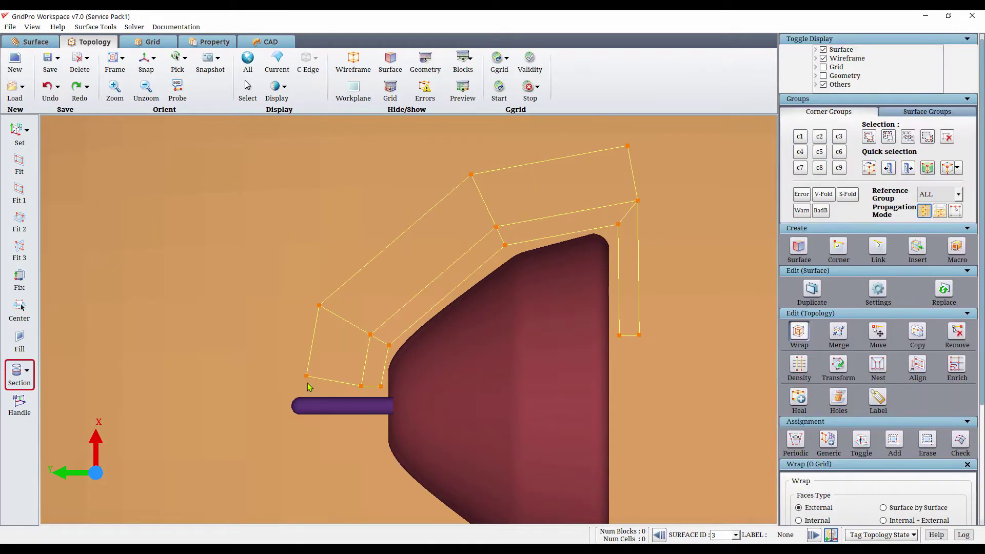
Move the outermost layer's front corner level with the spike tip and its rear corner back above the base
mouse_move(306, 376)
left_mouse_down()
mouse_move(282, 395)
mouse_move(290, 387)
left_mouse_up()
middle_click_drag(630, 145, 646, 146)
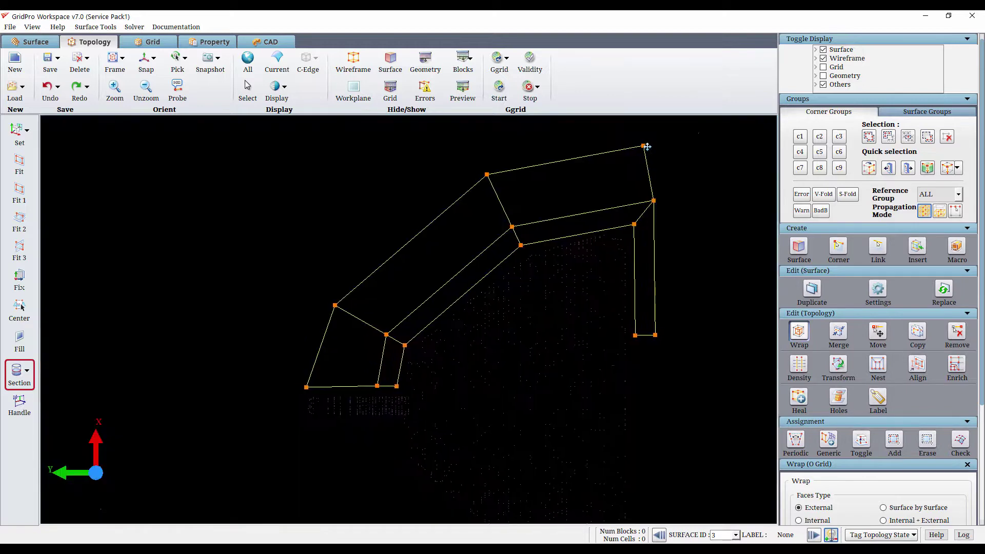
left_click_drag(644, 147, 655, 148)
Insert a sheet across the front edges just above the spike and move its outer corner forward past the spike tip
scroll(307, 391, "up", 3)
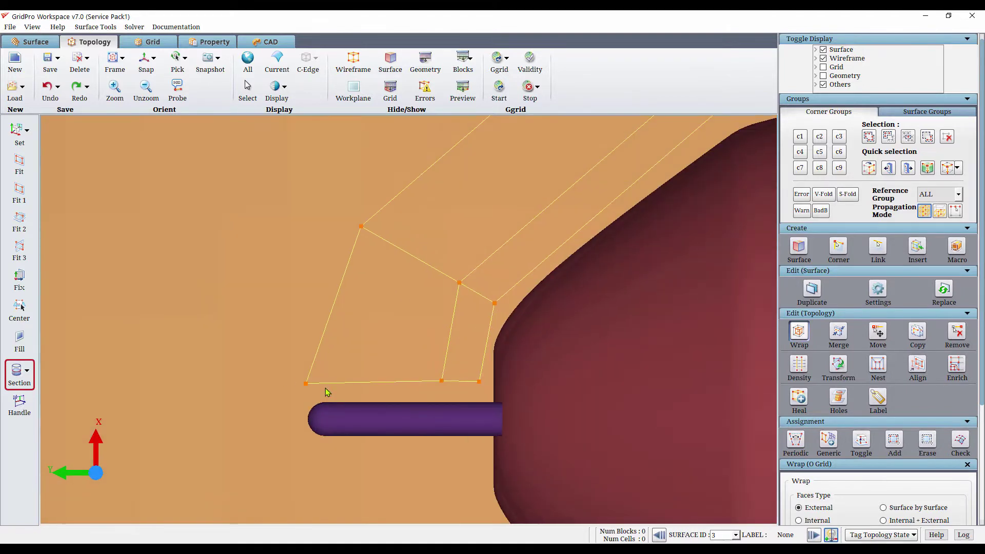
left_click(310, 365)
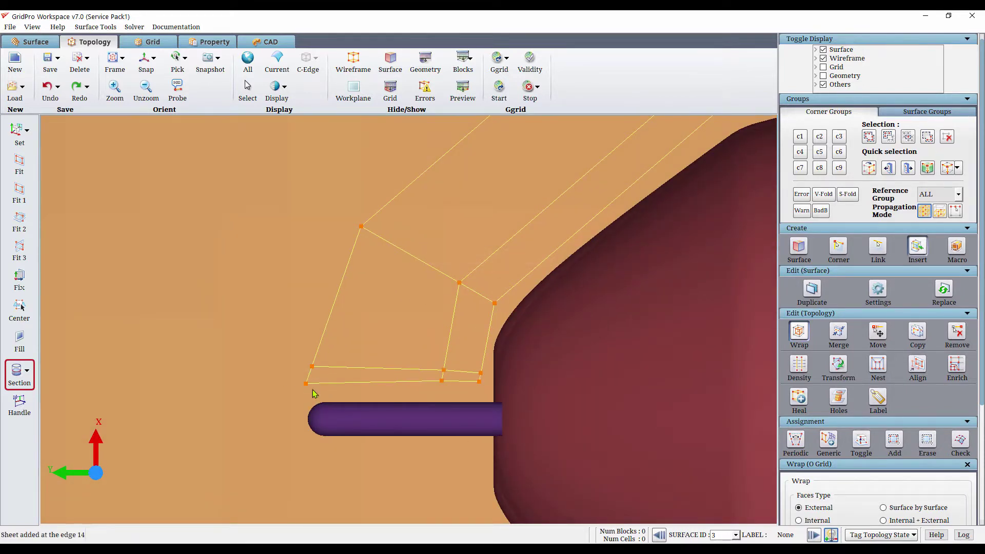
middle_click_drag(310, 366, 337, 378)
left_click_drag(341, 372, 301, 378)
Clear the existing corner group and group the three rearmost corners behind the base in C3
scroll(485, 452, "down", 2)
scroll(485, 452, "down", 2)
middle_click_drag(485, 451, 366, 463)
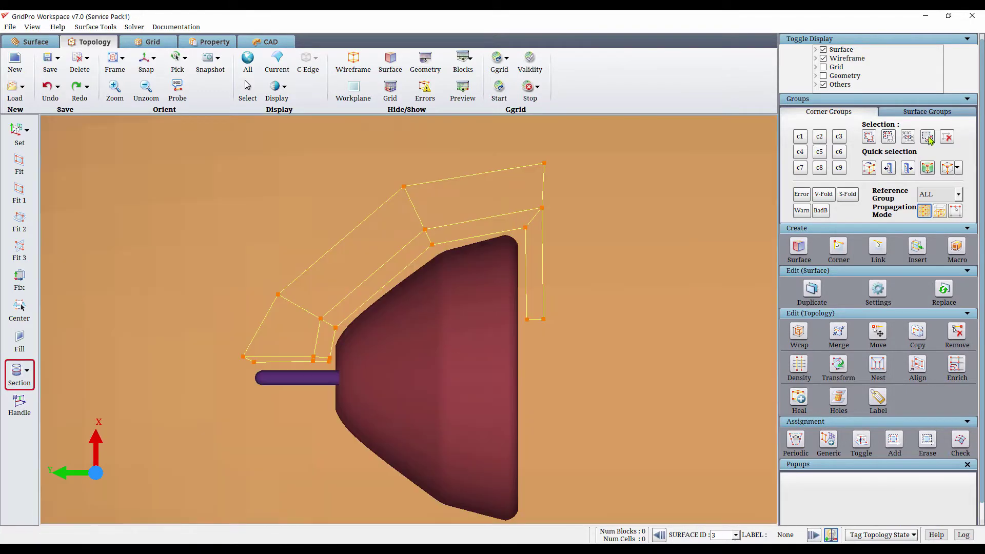
left_click(842, 135)
left_click(946, 138)
key("x")
left_click_drag(629, 380, 533, 125)
scroll(417, 329, "down", 5)
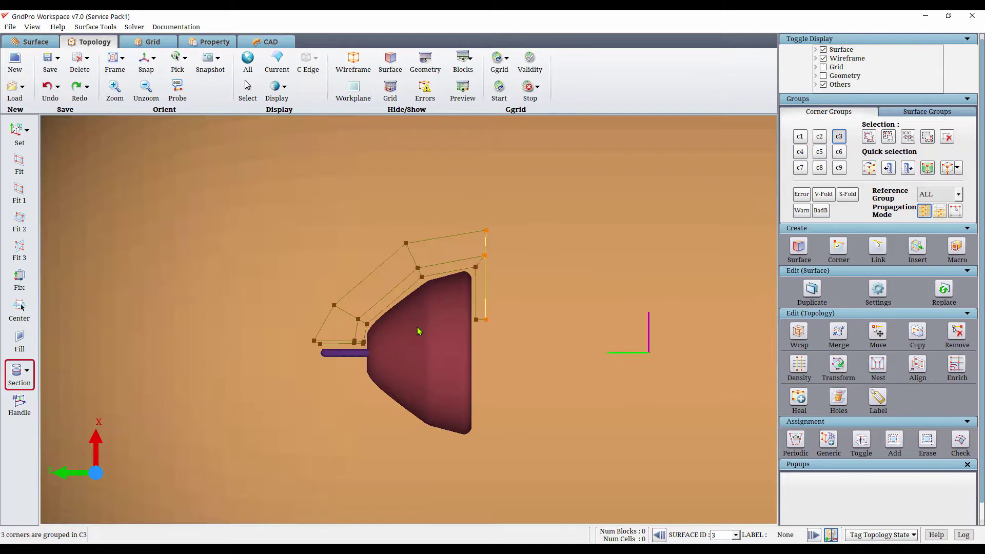
Copy the C3 corners onto the flat rear surface of the domain, linked to their parent faces
left_click_drag(417, 330, 584, 326)
left_click(916, 333)
left_click(871, 487)
left_click(872, 493)
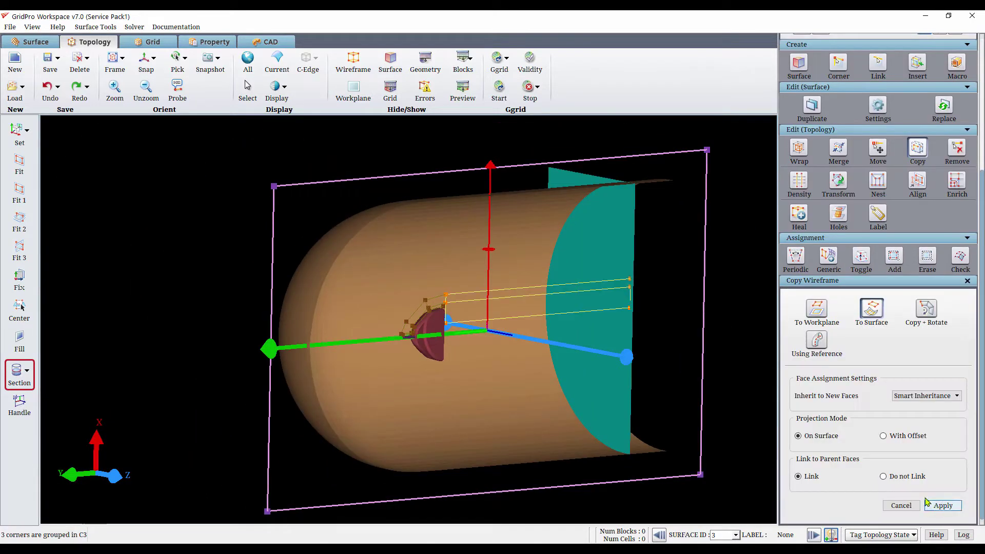
Change group C3 so that it holds only the corners along the wireframe's outermost edges
scroll(508, 239, "up", 4)
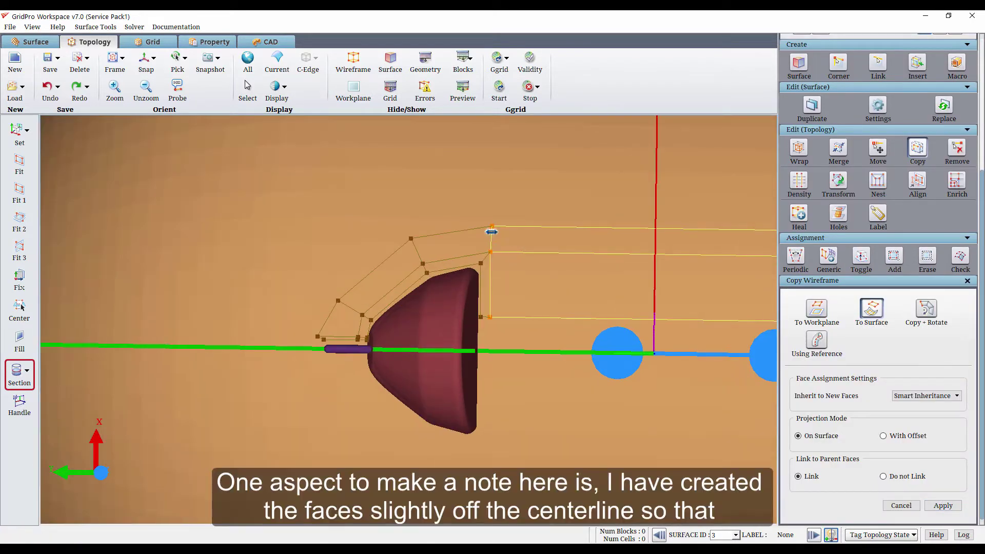
left_click(490, 232)
middle_click_drag(367, 390, 420, 399)
scroll(421, 399, "up", 4)
left_click_drag(437, 409, 394, 354)
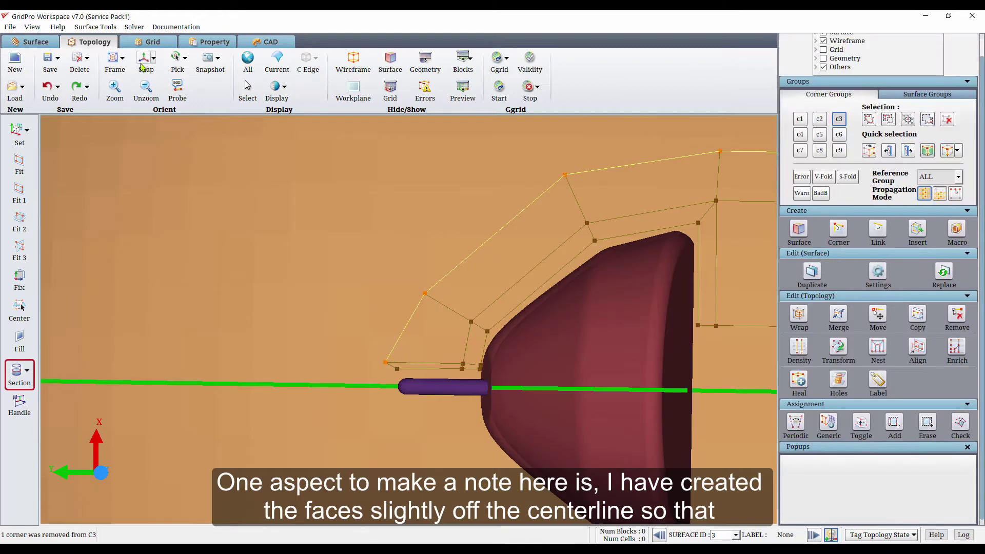
Select the outer domain tube surface and copy the C3 corners onto it, linked to their parent faces
left_click(145, 61)
scroll(418, 264, "down", 7)
right_click(377, 217)
left_click(408, 234)
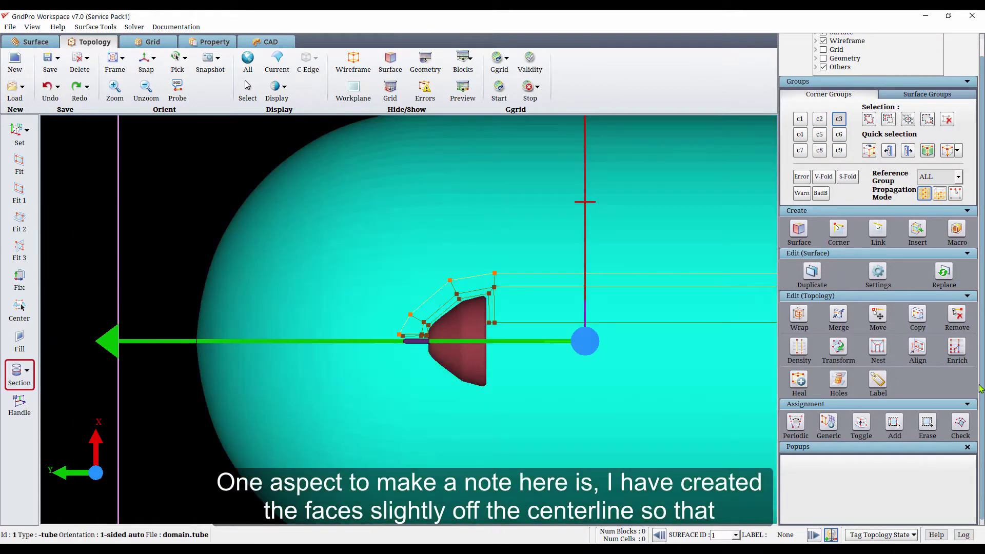
left_click(916, 317)
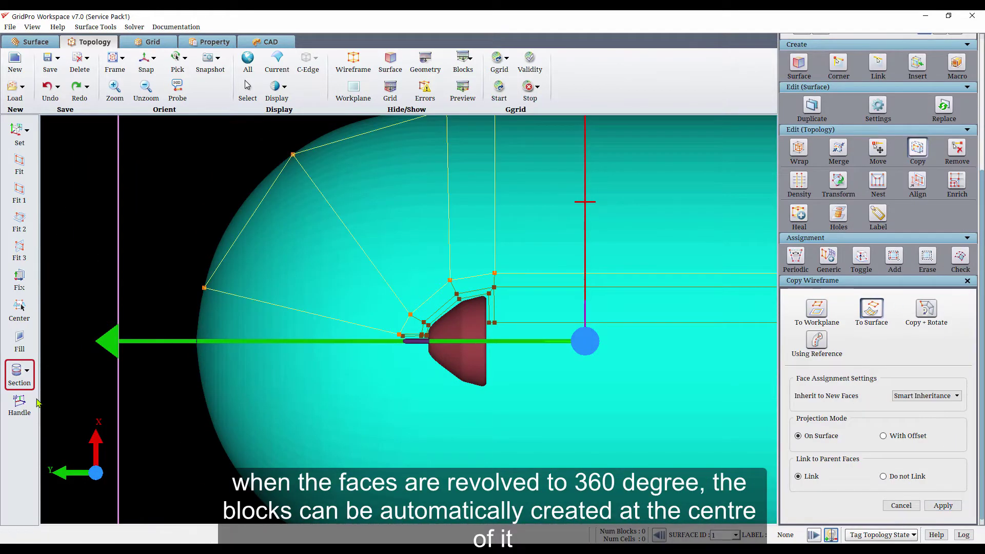
Reposition the copied corners along the domain boundary to spread the far-field blocks evenly around the rounded front
scroll(168, 283, "up", 5)
scroll(159, 242, "down", 5)
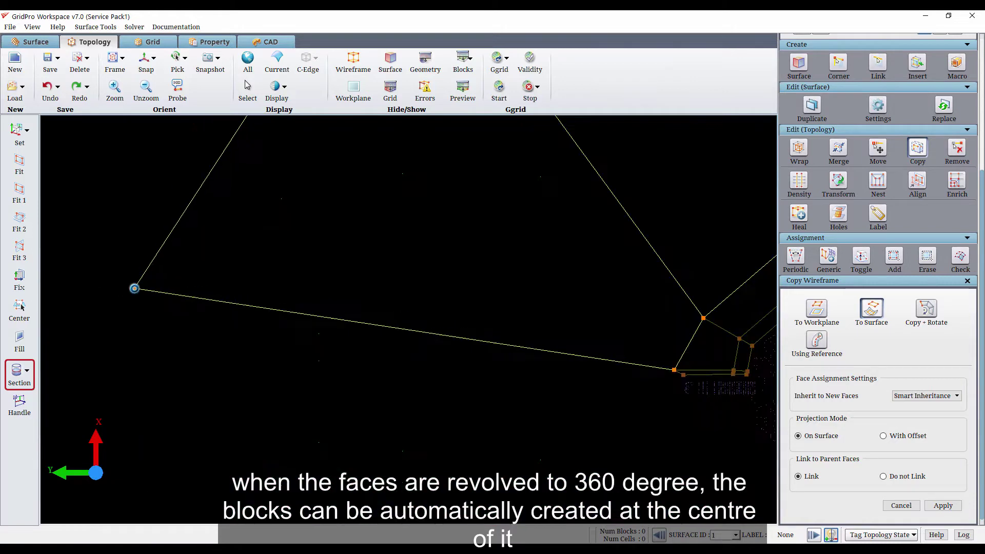
left_click_drag(400, 155, 347, 200)
middle_click_drag(555, 124, 502, 231)
left_click_drag(502, 219, 413, 235)
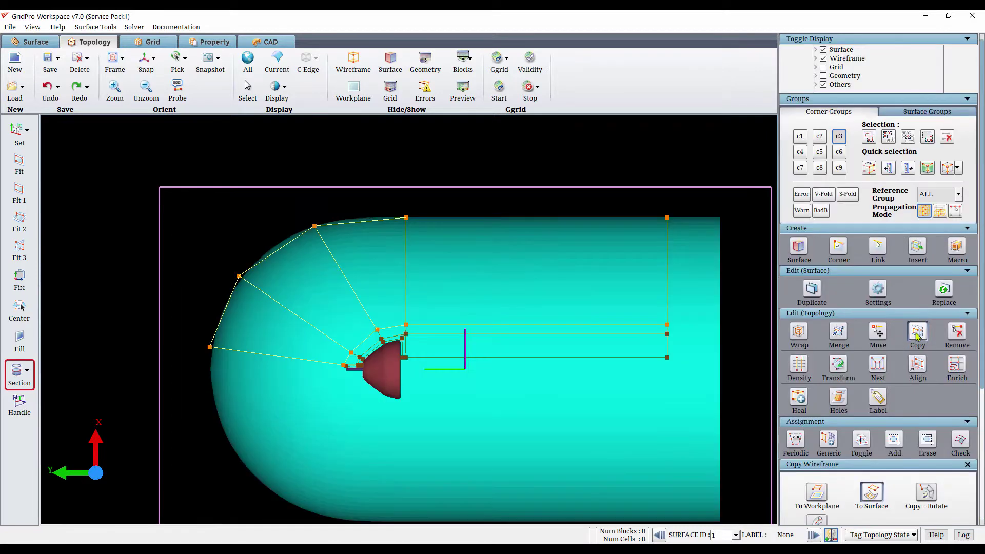
Choose circular rotation with core for the wireframe copy and group the entire wireframe in C1
left_click(926, 492)
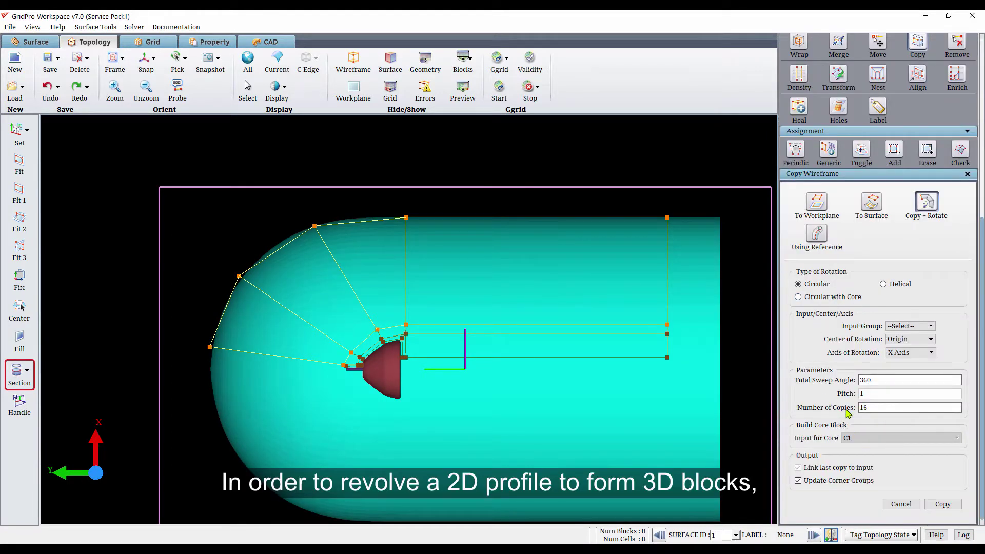
left_click(835, 297)
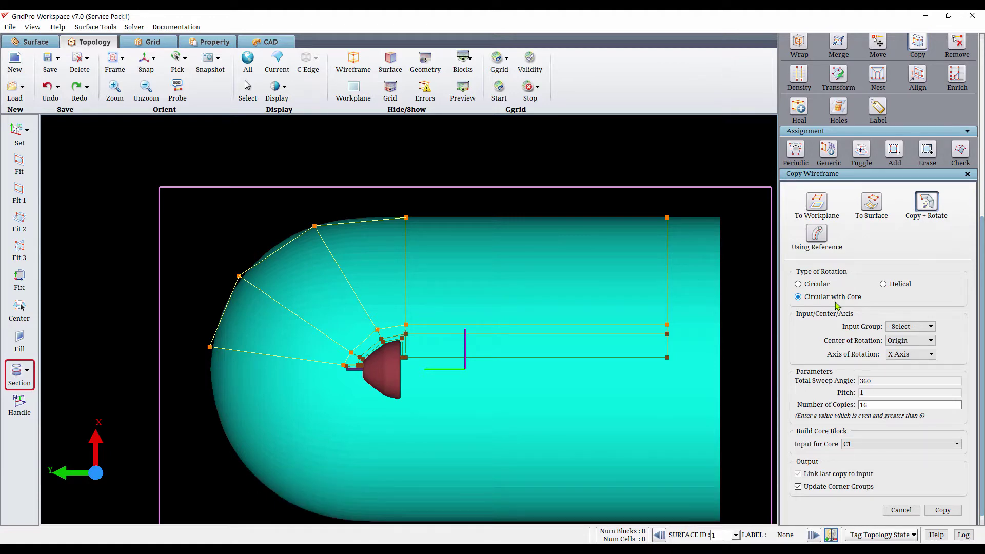
scroll(798, 230, "up", 5)
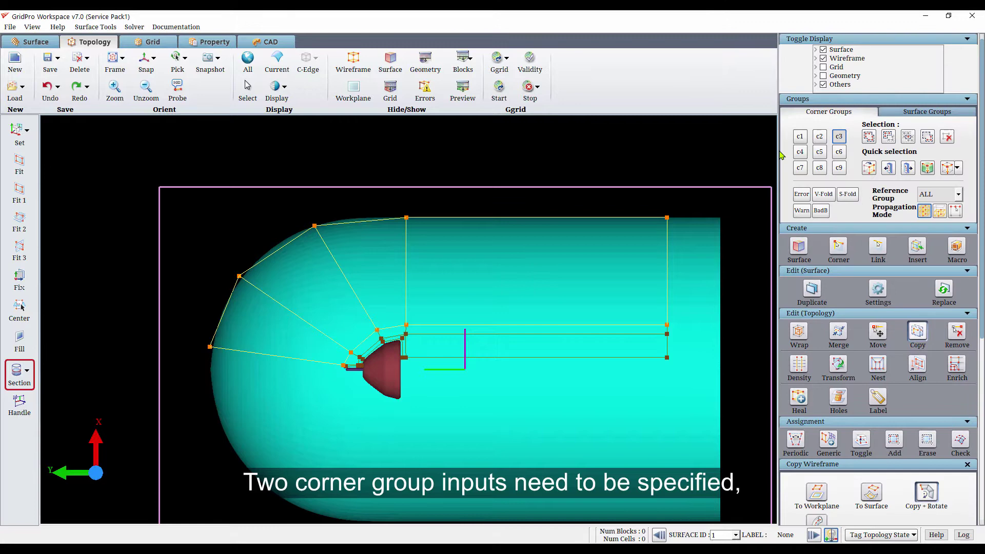
left_click(799, 136)
left_click(868, 136)
right_click_drag(98, 188, 721, 474)
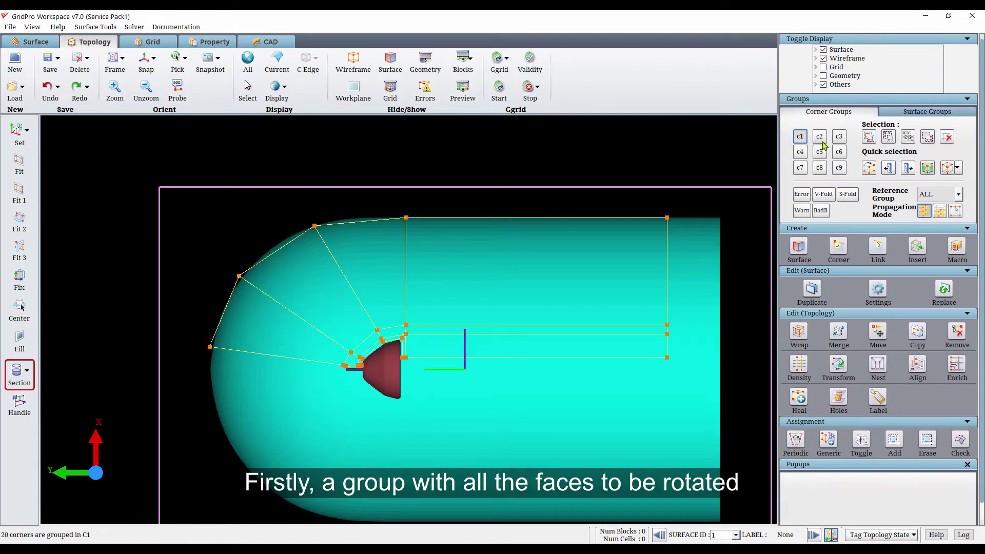
Set the Copy + Rotate input group to C1, the rotation axis to Y Axis and the number of copies to 8
left_click(918, 330)
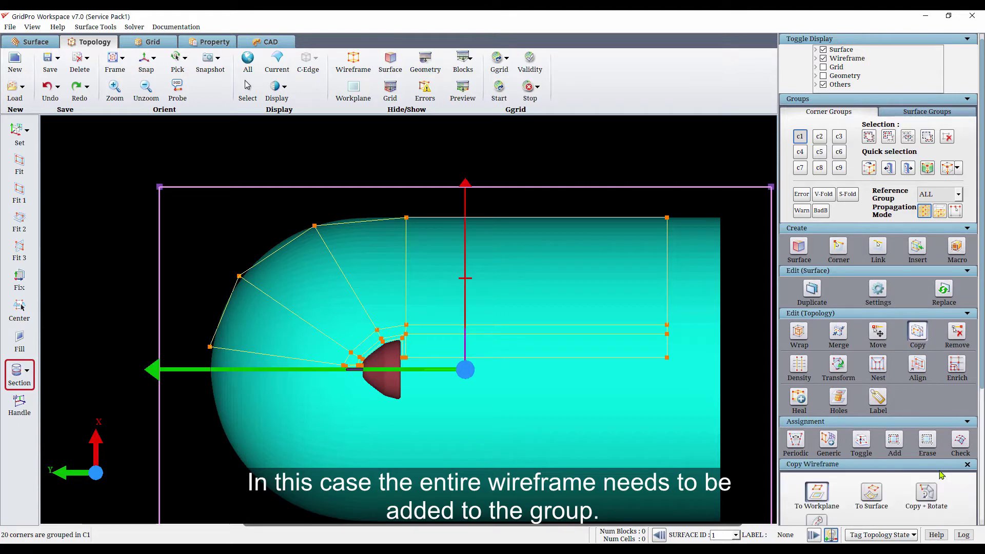
left_click(926, 491)
left_click(919, 319)
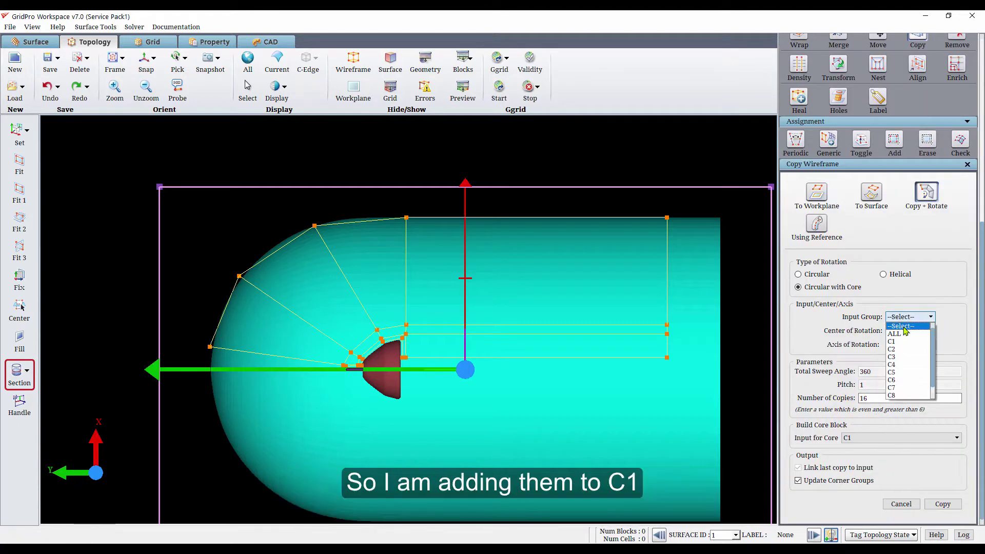
left_click(913, 339)
left_click(913, 347)
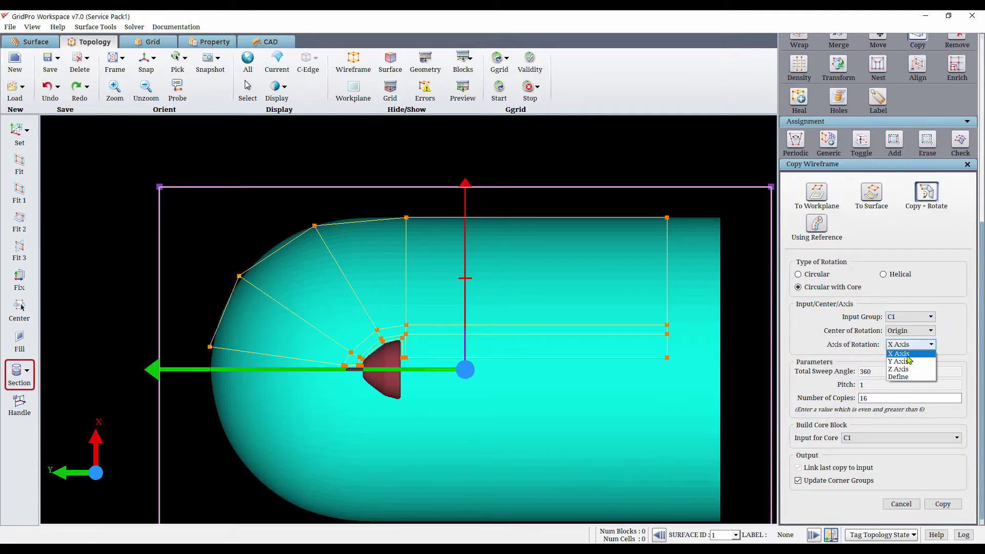
left_click(902, 363)
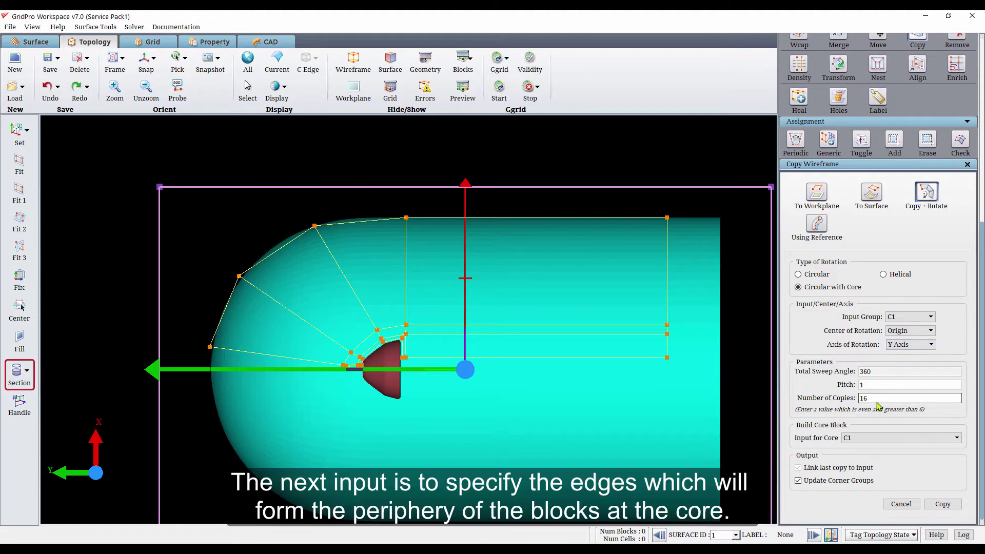
double_click(877, 403)
type("8")
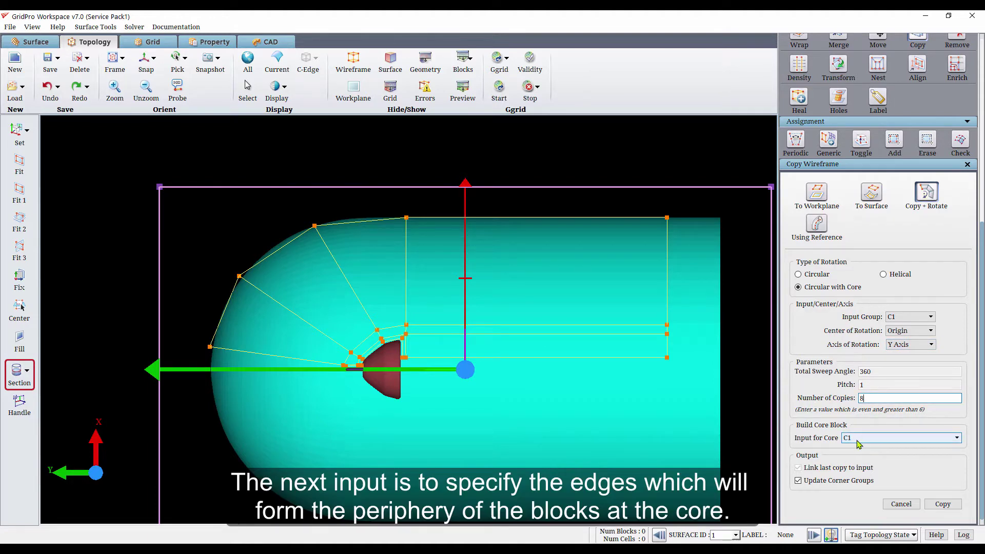
Start group C2 and add the corners of the edge nearest the centerline behind the capsule
scroll(825, 316, "up", 5)
left_click(819, 41)
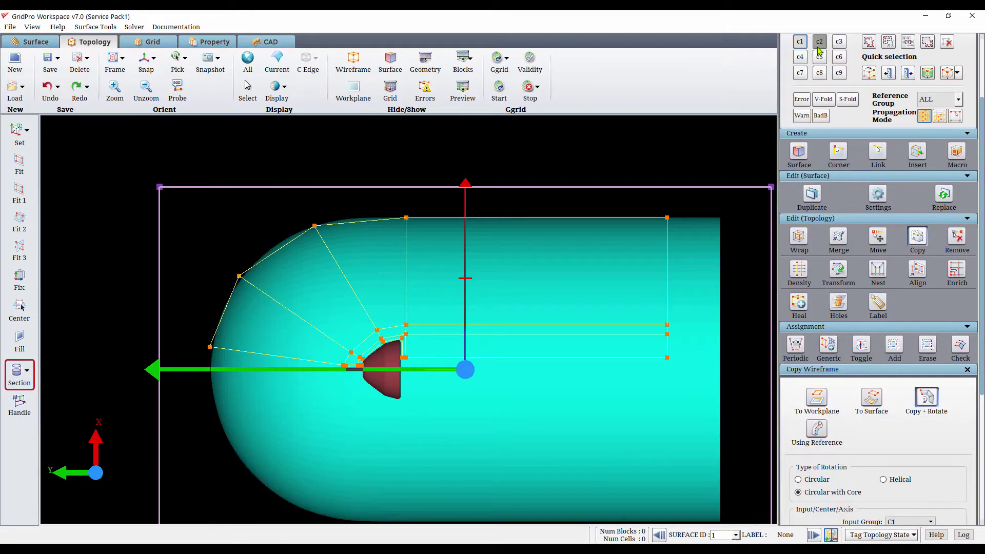
left_click(868, 41)
mouse_move(744, 415)
right_mouse_down()
mouse_move(531, 354)
mouse_move(403, 348)
right_mouse_up()
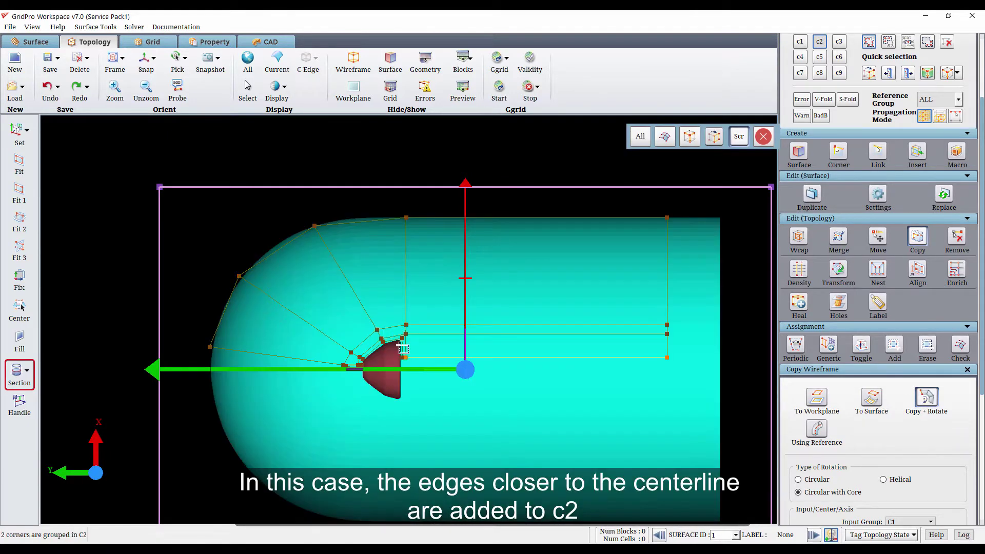
mouse_move(425, 399)
right_mouse_down()
mouse_move(390, 376)
mouse_move(380, 350)
right_mouse_up()
Add the corners nearest the centerline ahead of the body to C2, from the far-field front to the spike tip
scroll(371, 401, "up", 3)
middle_click_drag(352, 470, 477, 437)
scroll(244, 429, "up", 5)
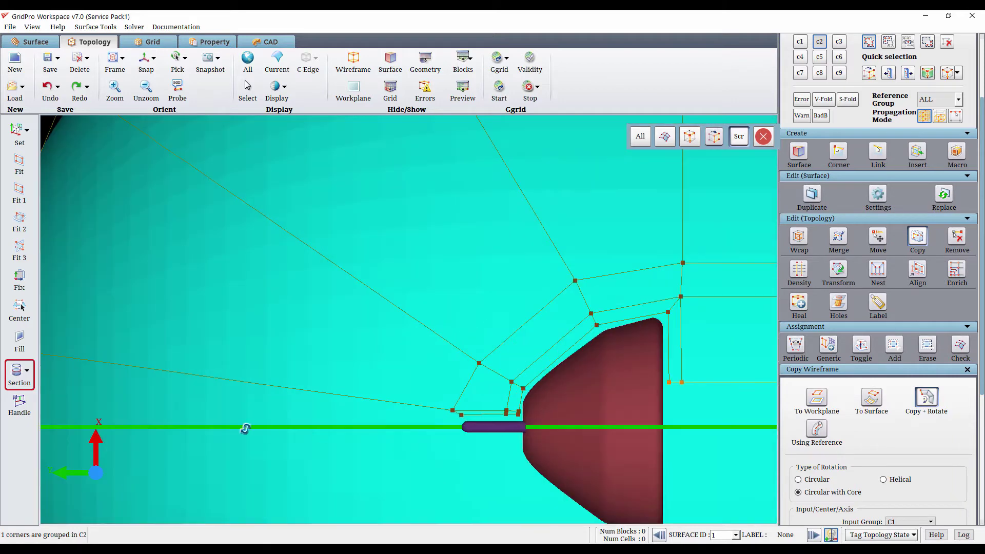
scroll(164, 399, "down", 2)
right_click_drag(56, 316, 285, 416)
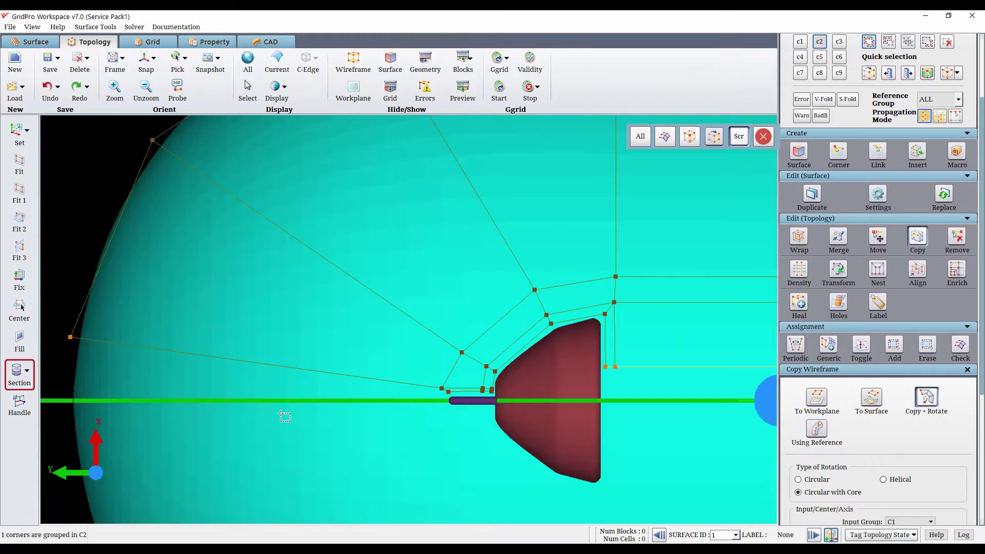
right_click_drag(406, 372, 454, 404)
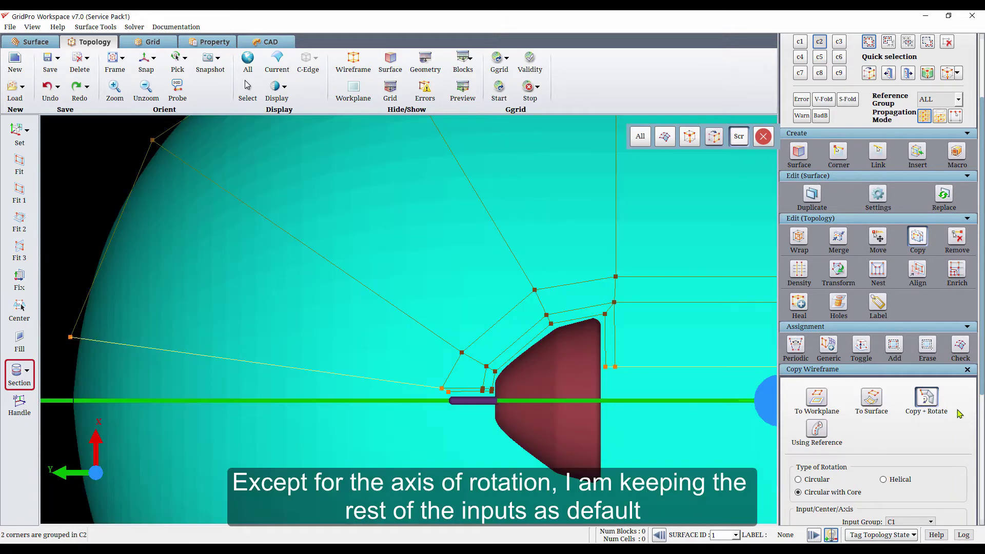
Set the core block input to C2 and create the rotated wireframe copy
scroll(898, 426, "down", 2)
scroll(899, 434, "down", 1)
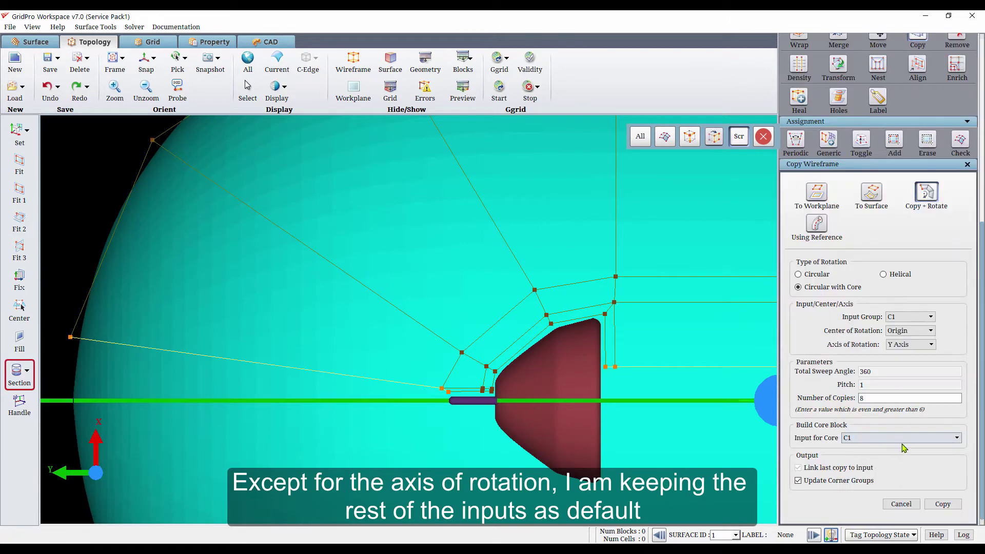
left_click(901, 437)
left_click(901, 454)
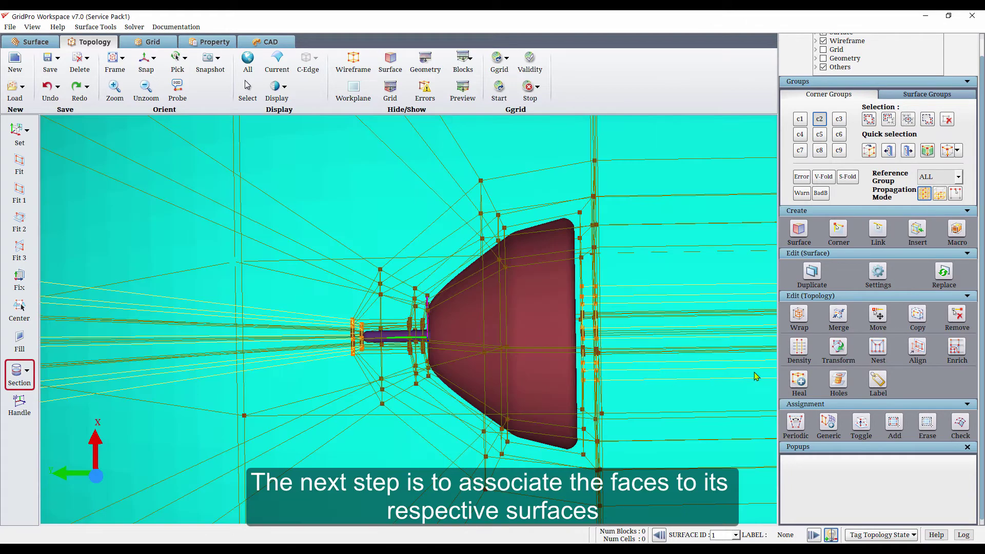
Use generic assignment to assign the unassigned face group around the capsule to surface 0
left_click(828, 422)
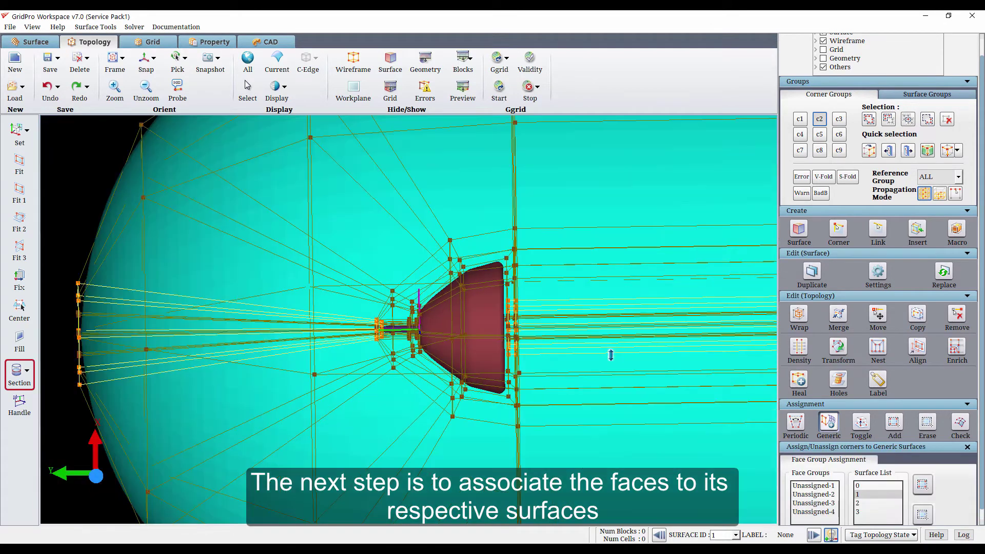
left_click(813, 485)
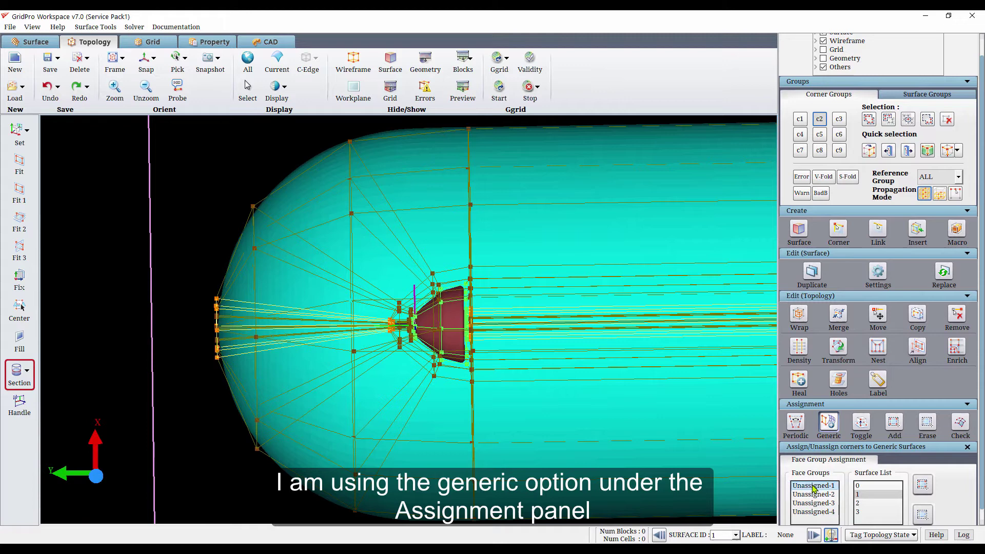
left_click(871, 485)
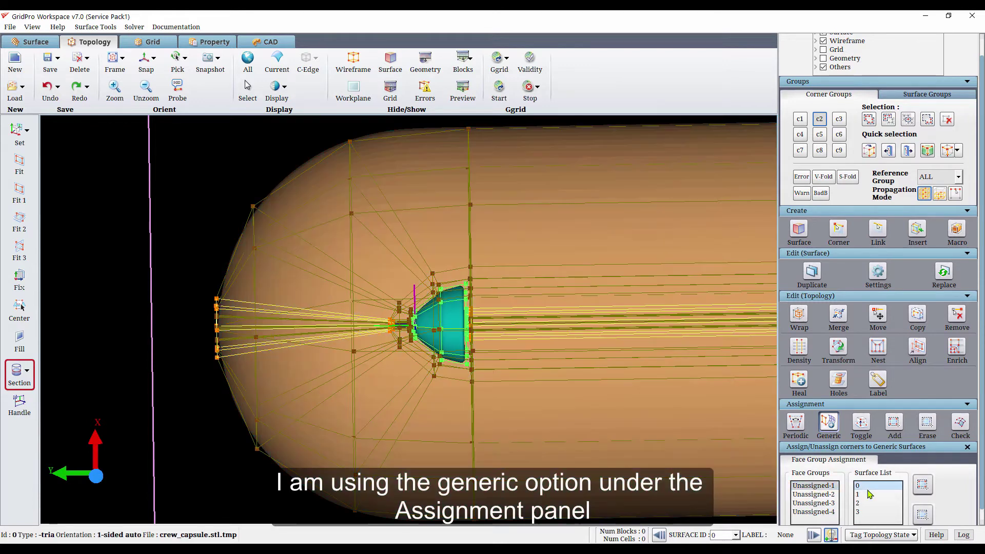
left_click(922, 483)
Assign the unassigned face group around the spike to surface 2
left_click_drag(360, 309, 445, 364)
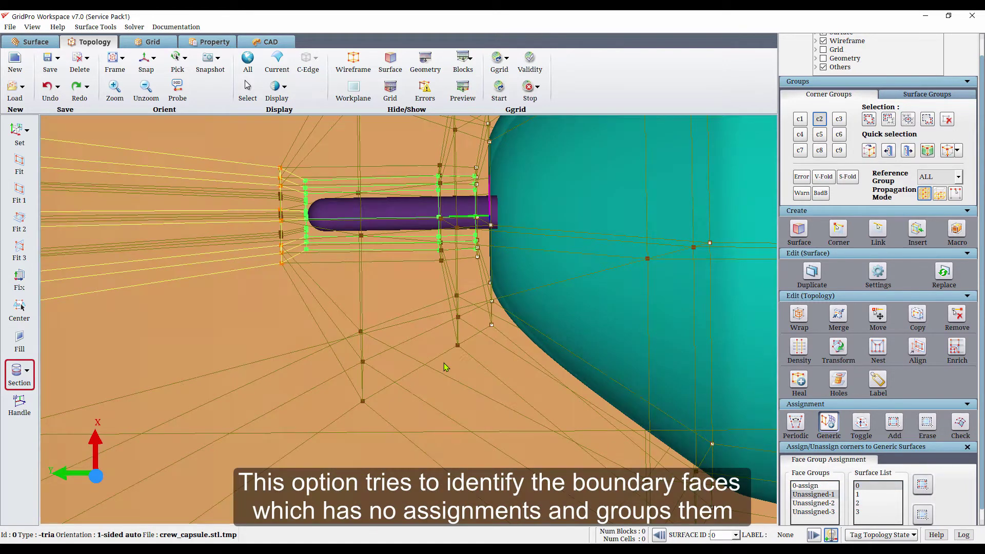
left_click(858, 503)
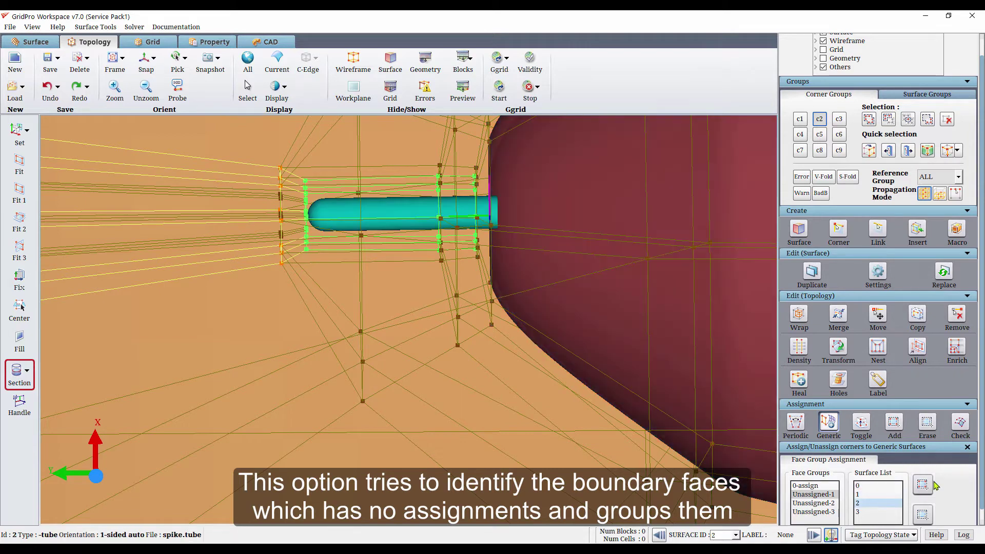
left_click(928, 484)
Assign the unassigned face group at the downstream end of the domain to plane surface 3
left_click(816, 503)
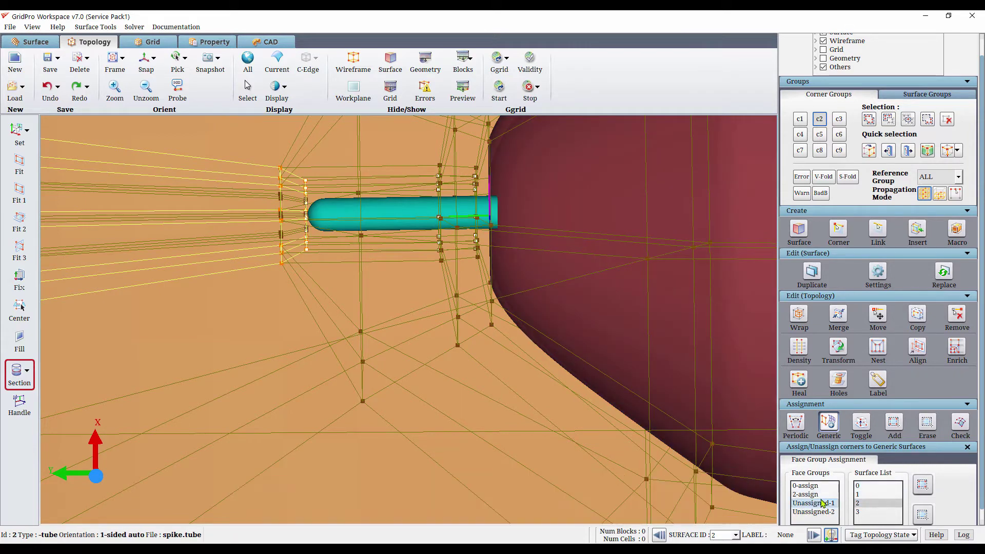
scroll(580, 457, "down", 3)
scroll(580, 456, "down", 10)
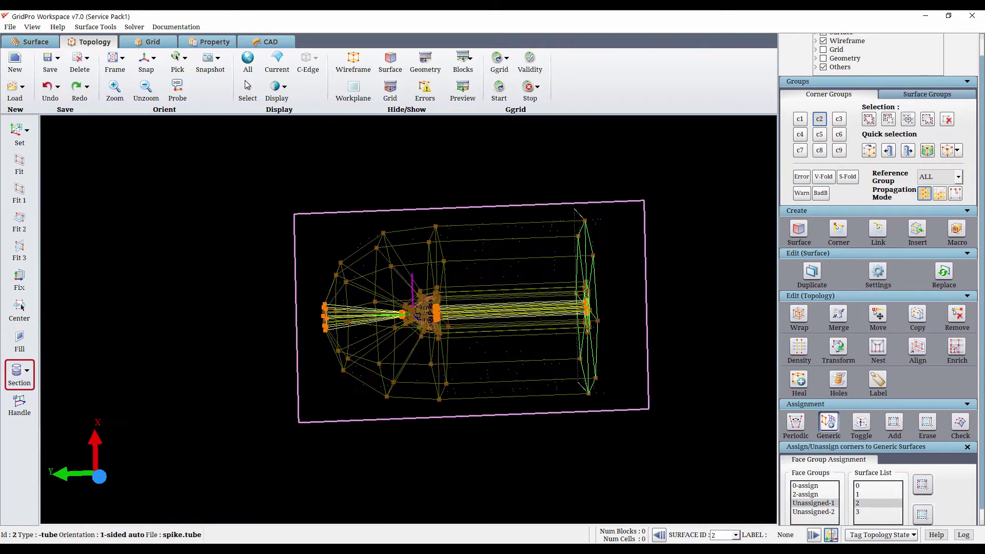
left_click_drag(531, 446, 703, 442)
left_click(872, 512)
left_click(925, 490)
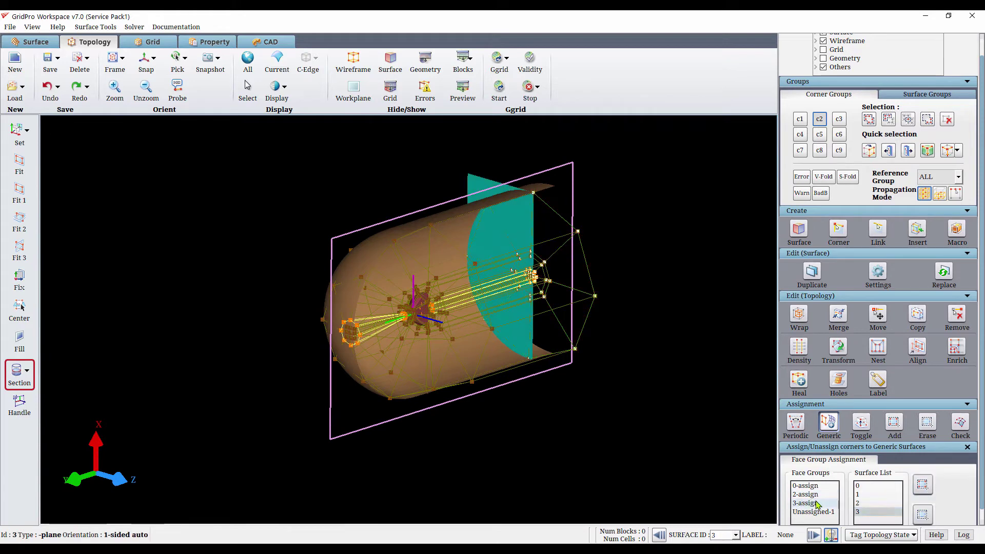
Assign the remaining unassigned outer boundary face group to domain tube surface 1
left_click(872, 494)
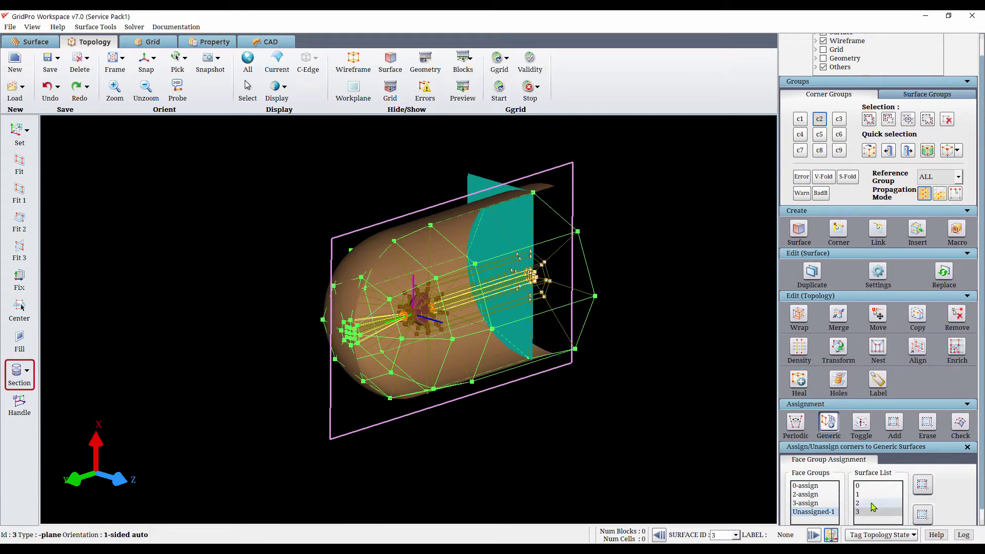
left_click(922, 484)
left_click_drag(605, 441, 559, 439)
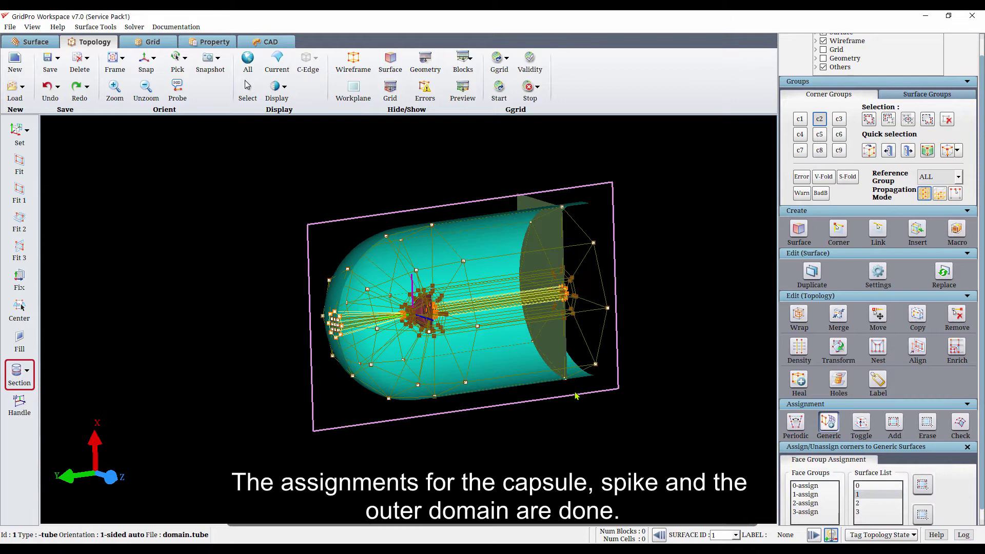
Deactivate the C2 group and check the validity of the whole topology
scroll(559, 439, "up", 5)
left_click(819, 120)
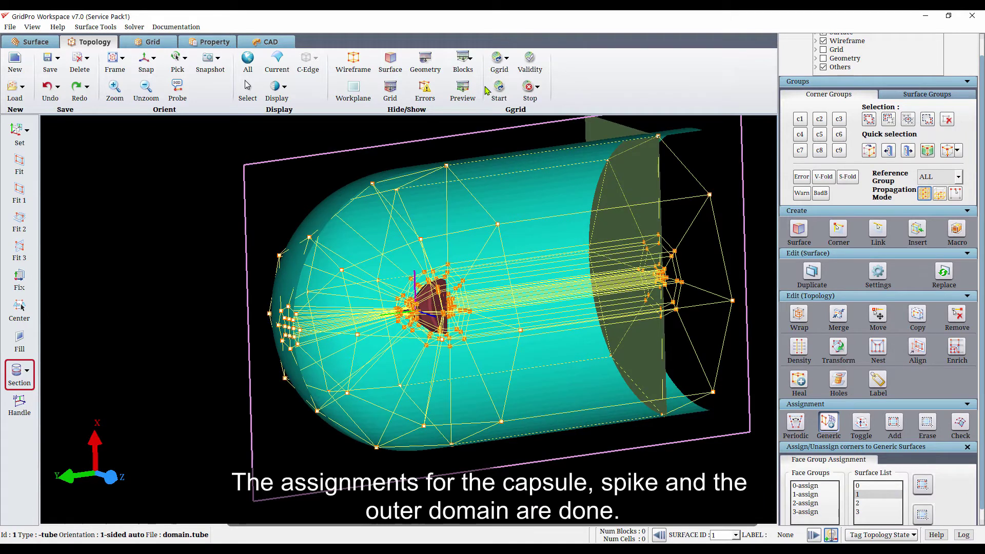
left_click(536, 68)
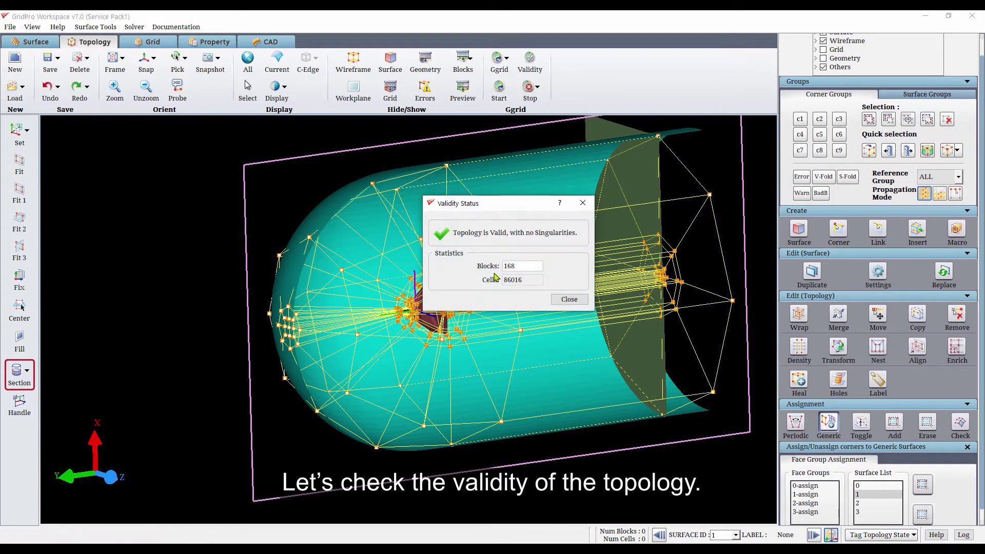
left_click(570, 300)
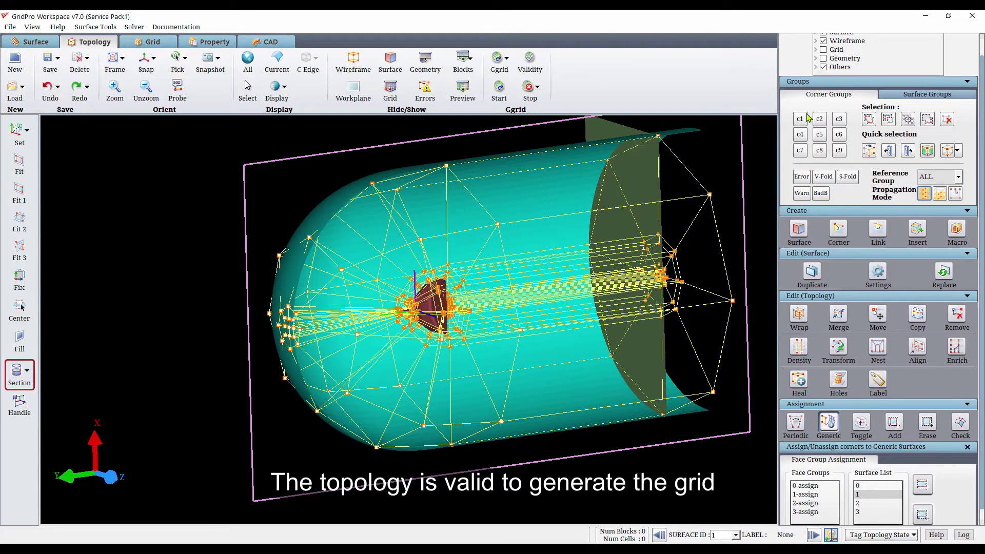
Put one lengthwise layer of blocks through the body in C1 and restrict the reference group to GROUP
left_click(800, 120)
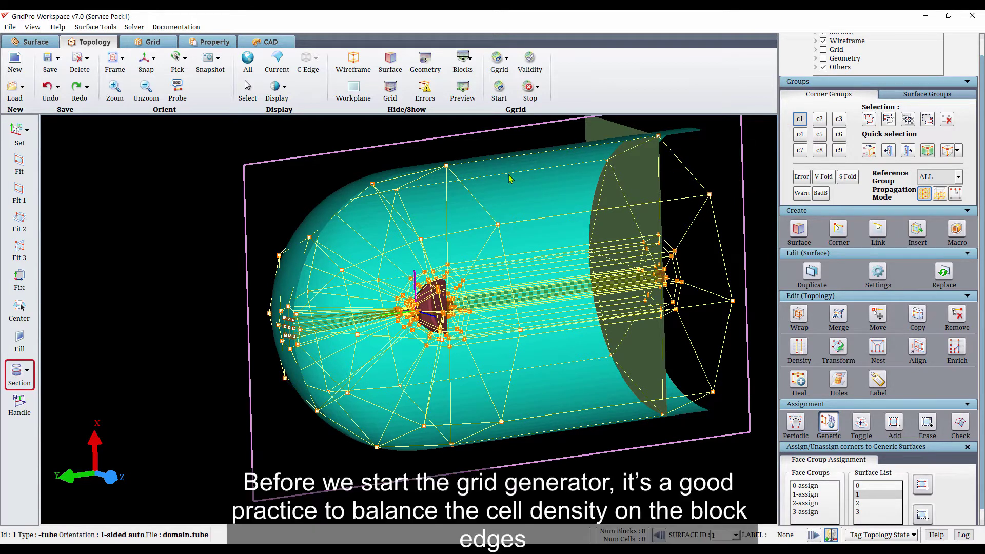
left_click(451, 172)
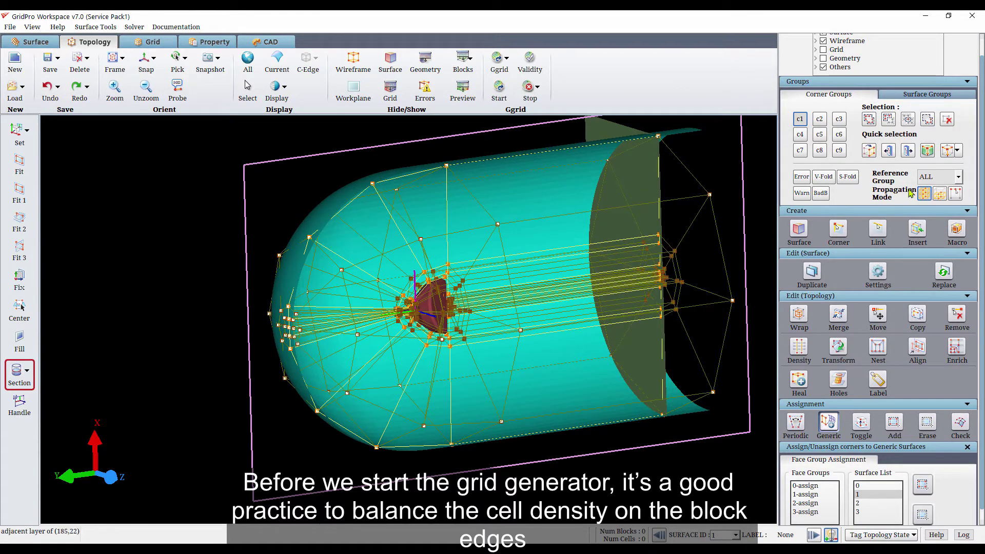
left_click(943, 177)
left_click(944, 203)
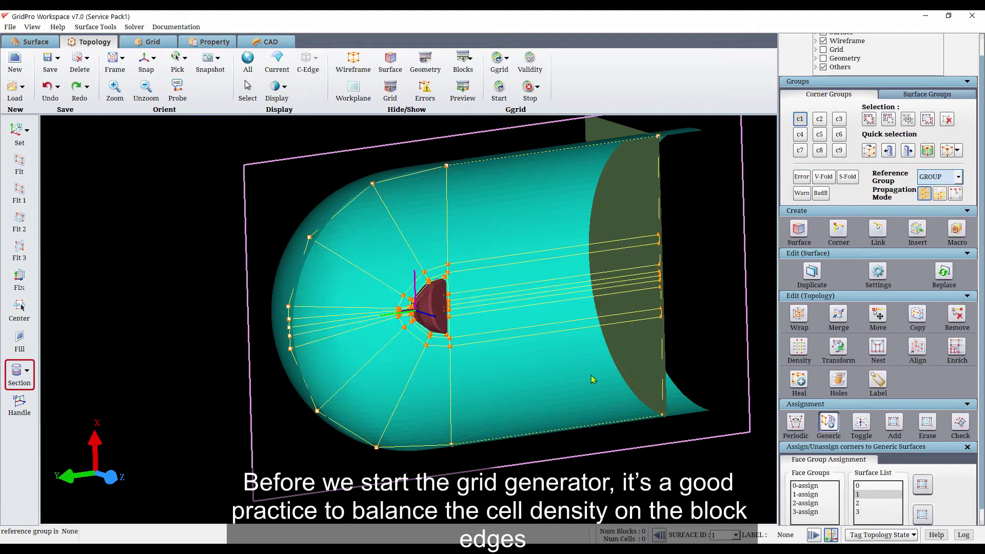
Snap the view square to the isolated block layer and preview its mesh cells based on the edge densities
left_click(145, 59)
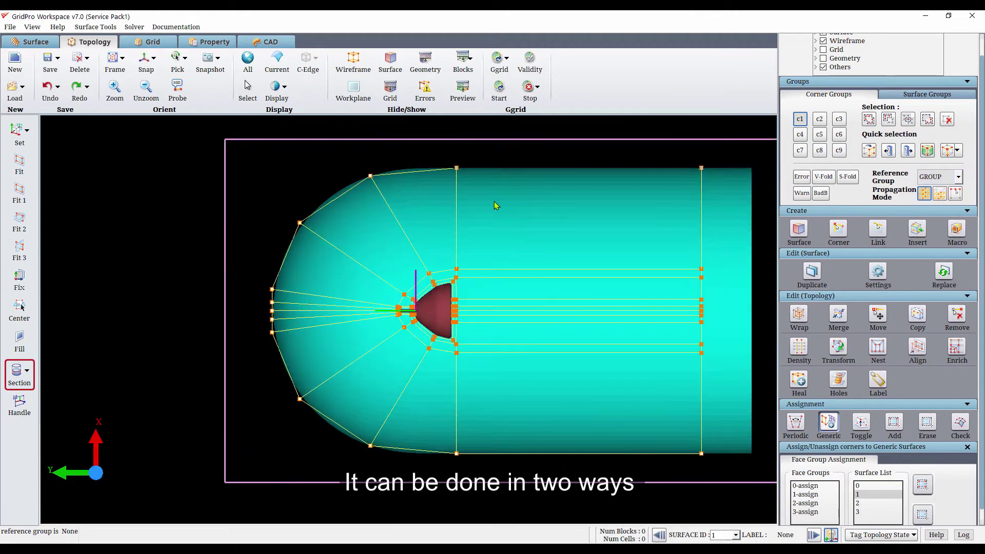
middle_click_drag(544, 310, 463, 325)
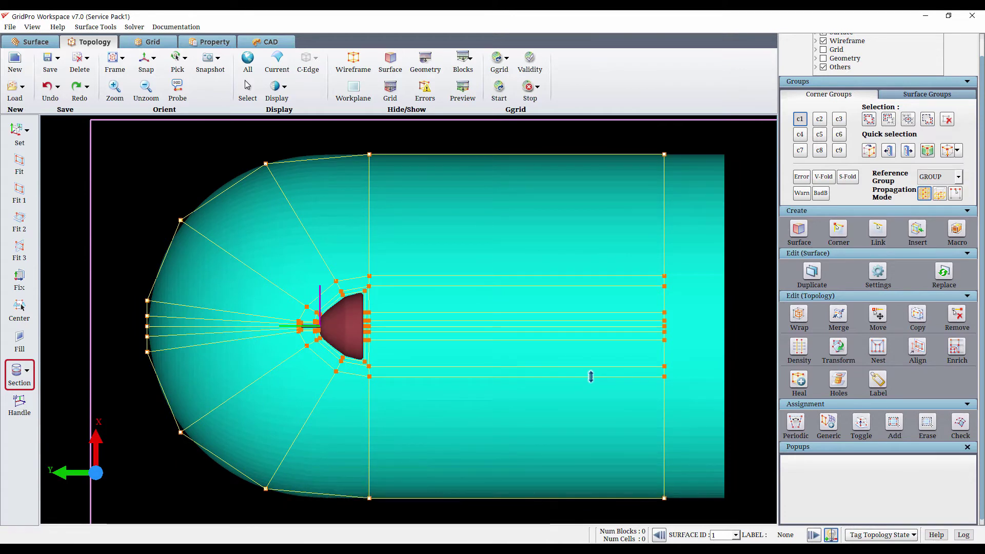
left_click(463, 88)
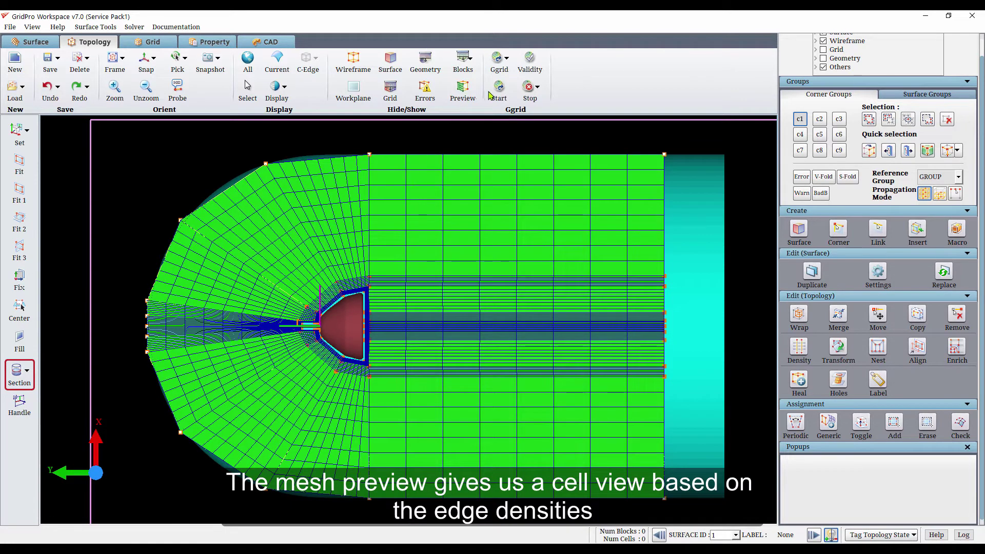
left_click(463, 88)
Insert 3 sheets across the lengthwise edge group between the capsule base and the outlet
right_click(486, 285)
left_click(534, 341)
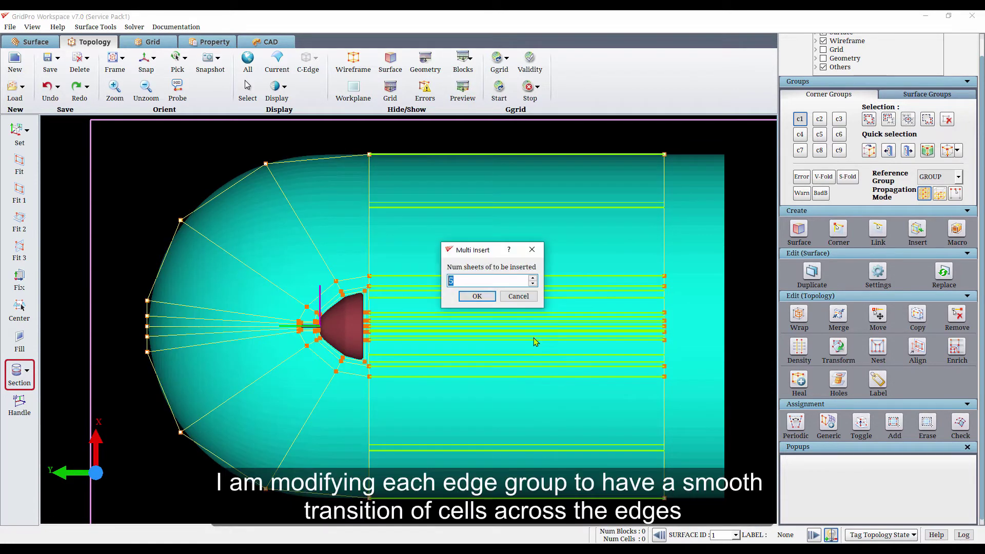
type("3")
key("Return")
Insert 3 sheets across the edge group running from the blocks around the body out to the far-field boundary
right_click(377, 206)
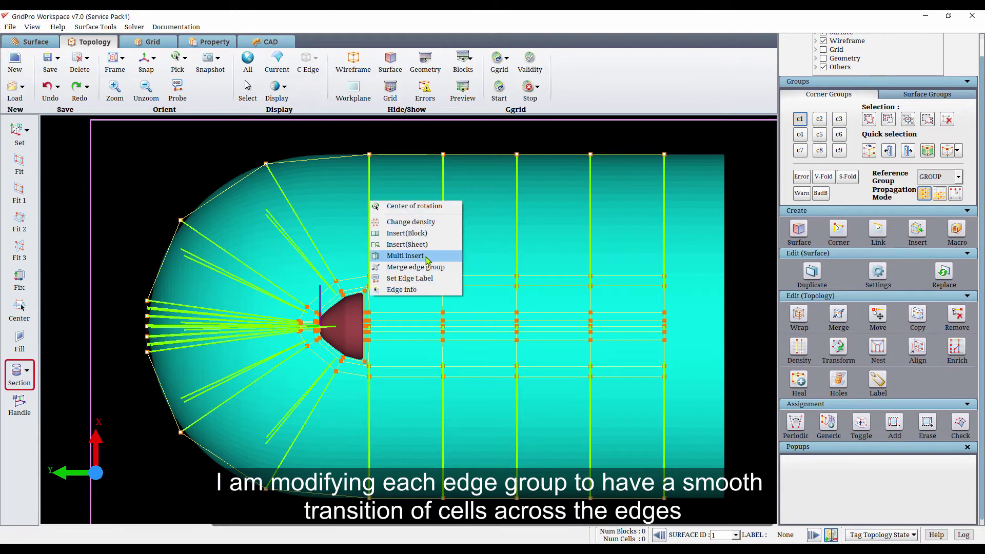
left_click(428, 261)
type("3")
key("Return")
Set the density of the short edge group in the thin block layer around the spike to 16
middle_click_drag(393, 333, 400, 360)
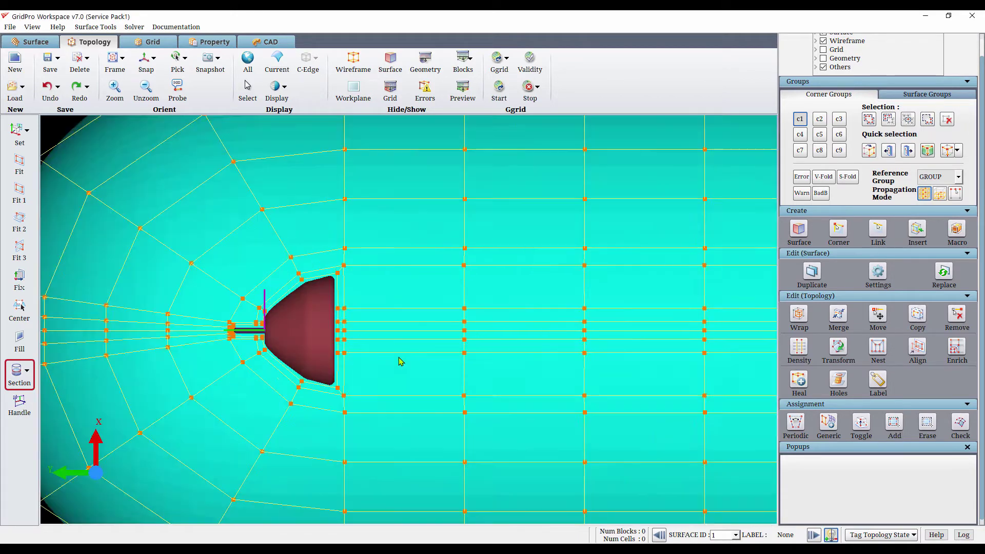
right_click_drag(419, 368, 522, 396)
middle_click_drag(522, 396, 534, 426)
right_click_drag(626, 427, 655, 393)
middle_click_drag(655, 393, 662, 426)
left_click(802, 346)
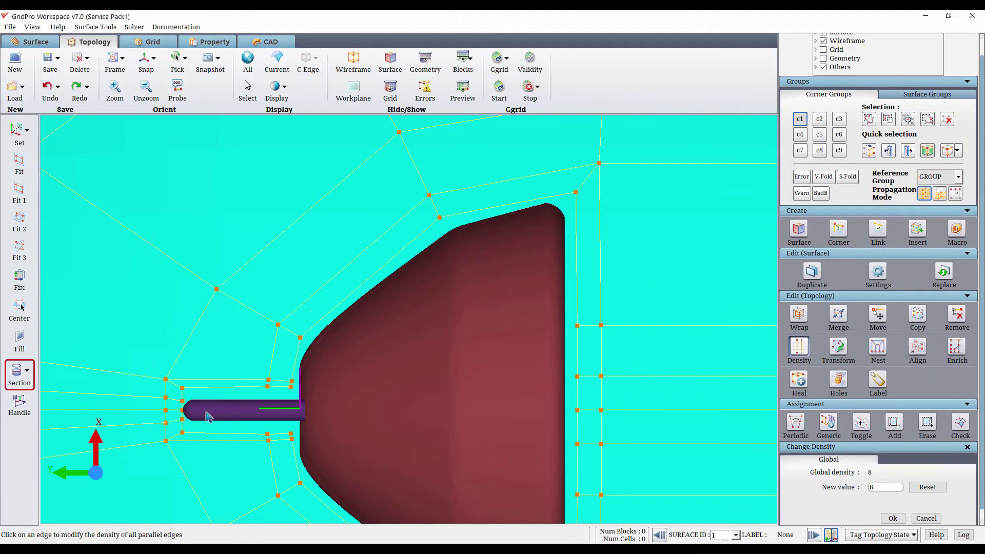
left_click(173, 397)
type("16")
left_click(917, 524)
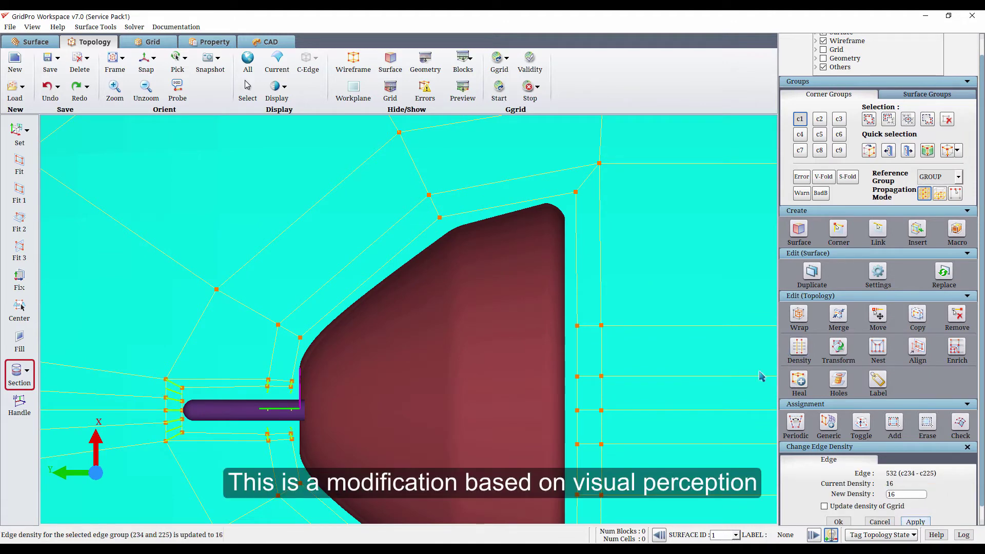
Set the lengthwise edge densities behind the capsule, using 16 for the first block column and 12 farther downstream
left_click(652, 326)
type("16")
left_click(912, 522)
right_click_drag(759, 451, 711, 427)
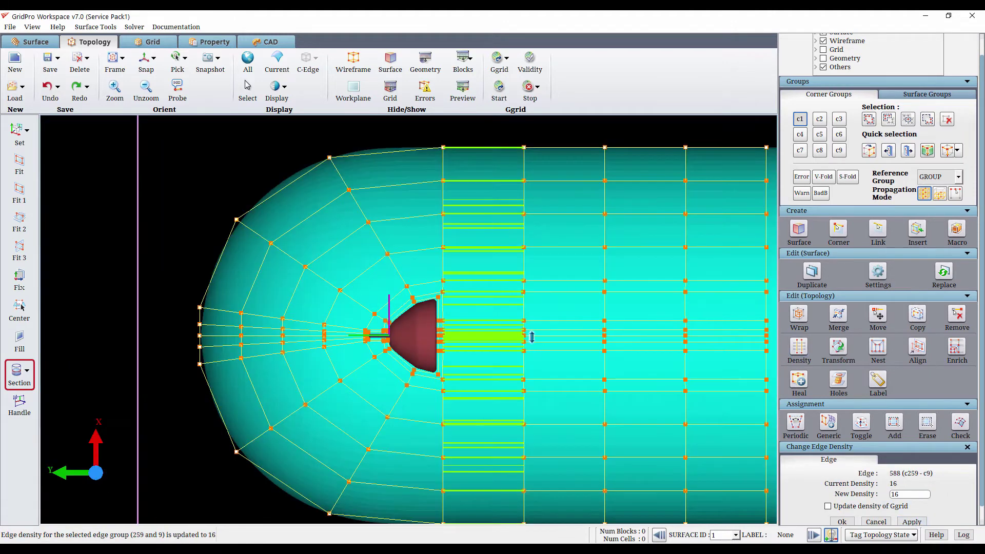
left_click(636, 339)
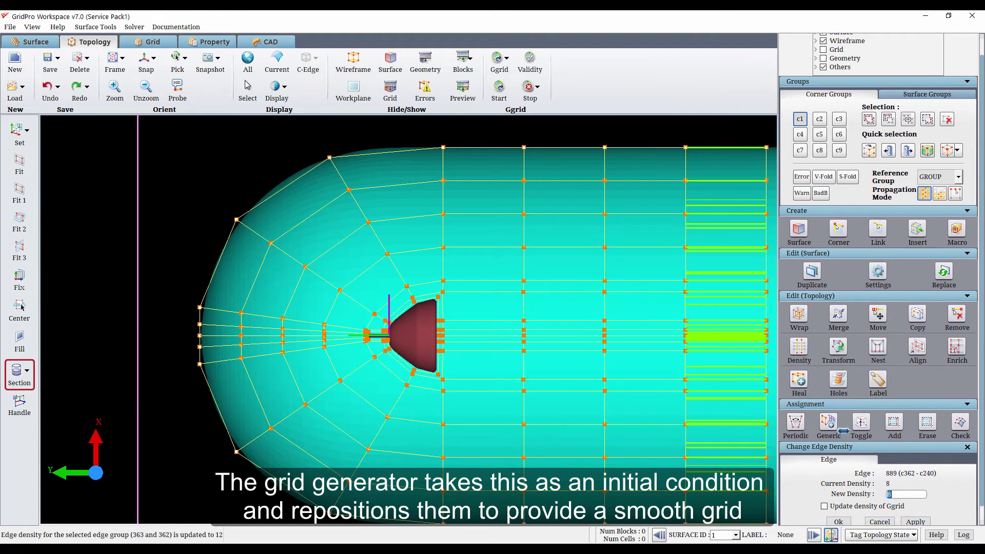
Set the density across the block layer around the capsule to 12 and across the adjacent outer layer to 16
left_click(442, 286)
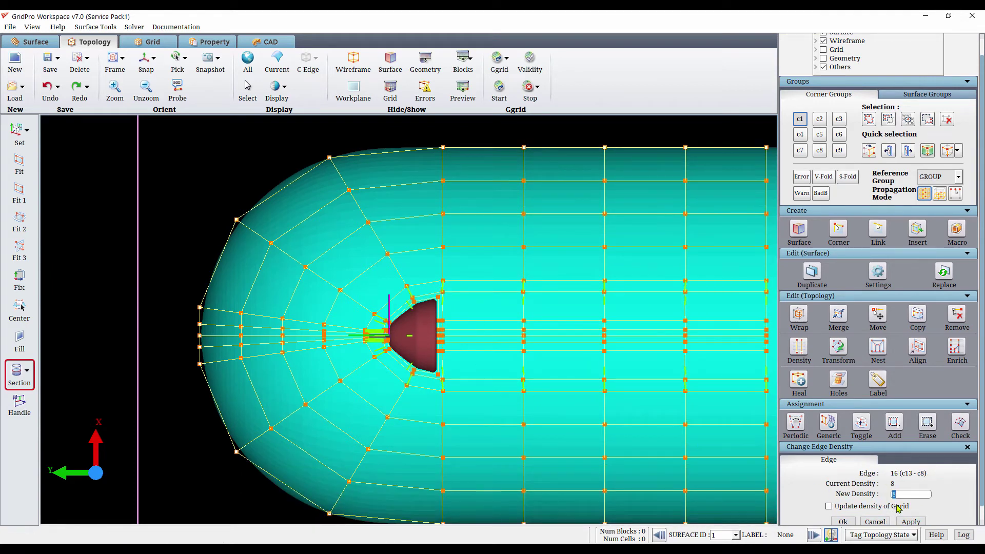
type("12")
left_click(909, 521)
left_click(444, 266)
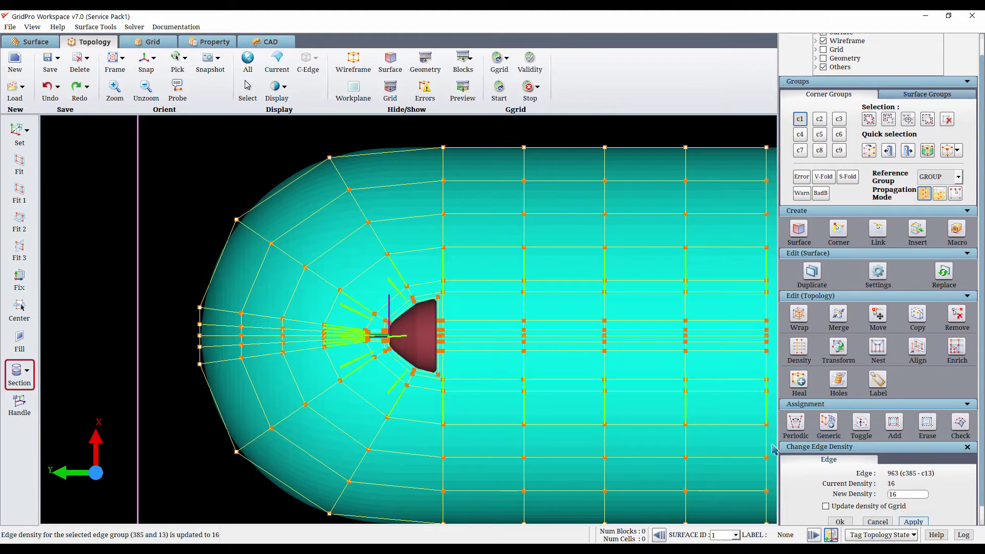
Set the radial edge densities of the outer block layers, using 16 across the second layer and 12 across the third layer from the capsule
left_click(443, 236)
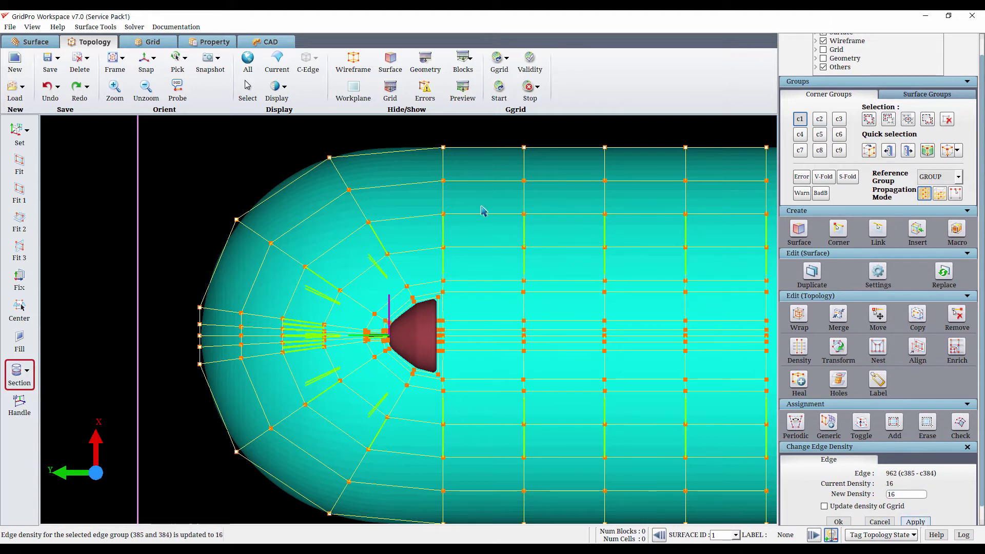
left_click(444, 201)
type("12")
left_click(915, 521)
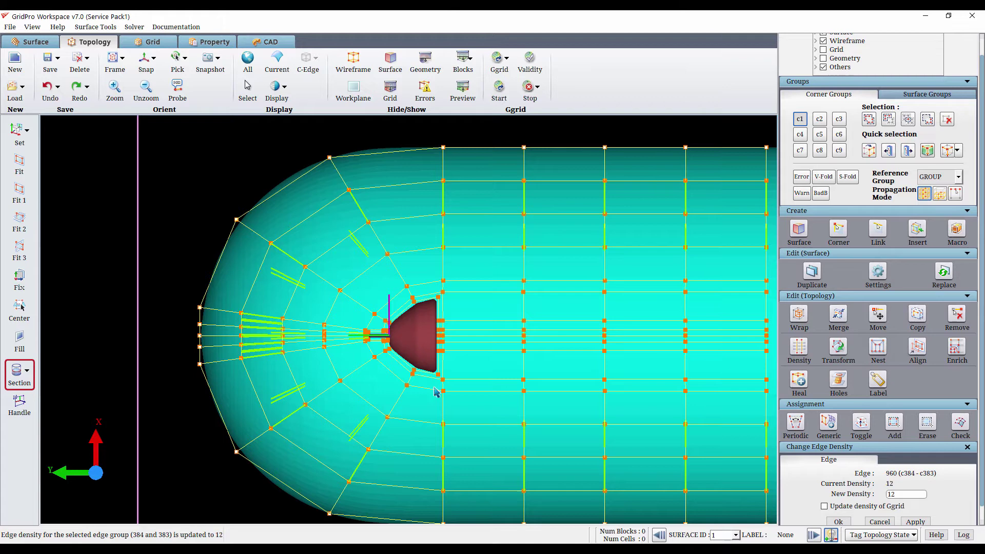
Set the density of the three edge groups following the rounded front of the domain, from the capsule shoulder to the spike tip, to 16
left_click(546, 441)
type("16")
left_click(923, 522)
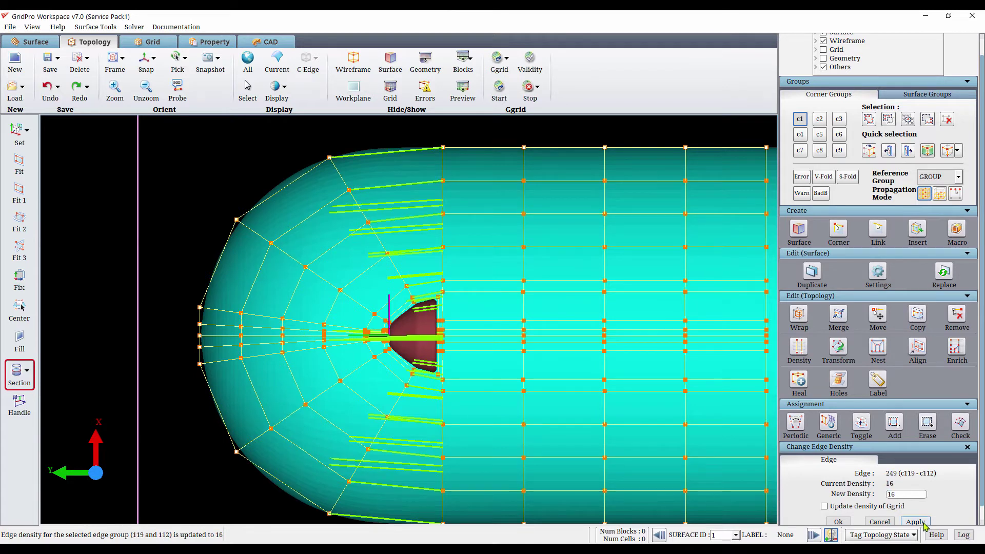
left_click(375, 265)
type("16")
left_click(913, 522)
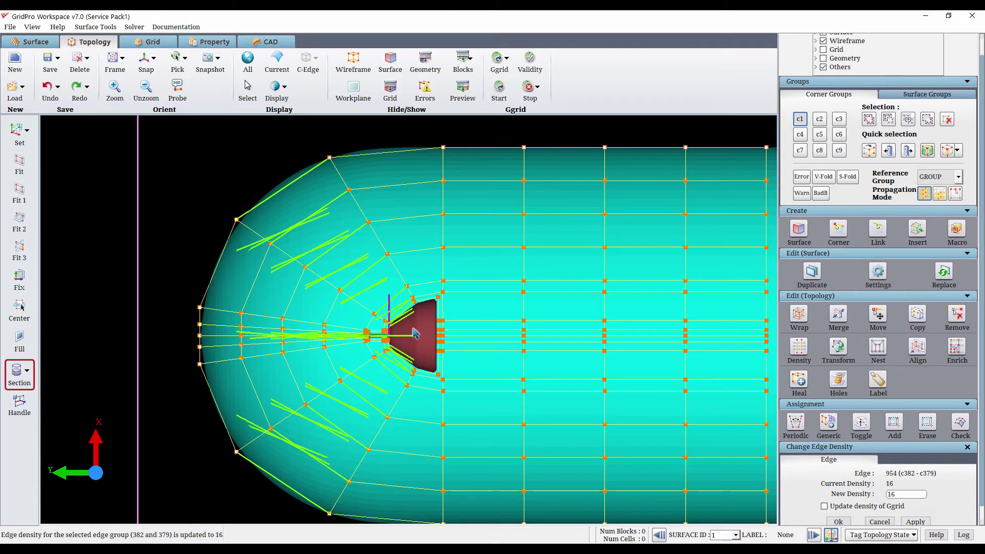
left_click(374, 318)
left_click(911, 522)
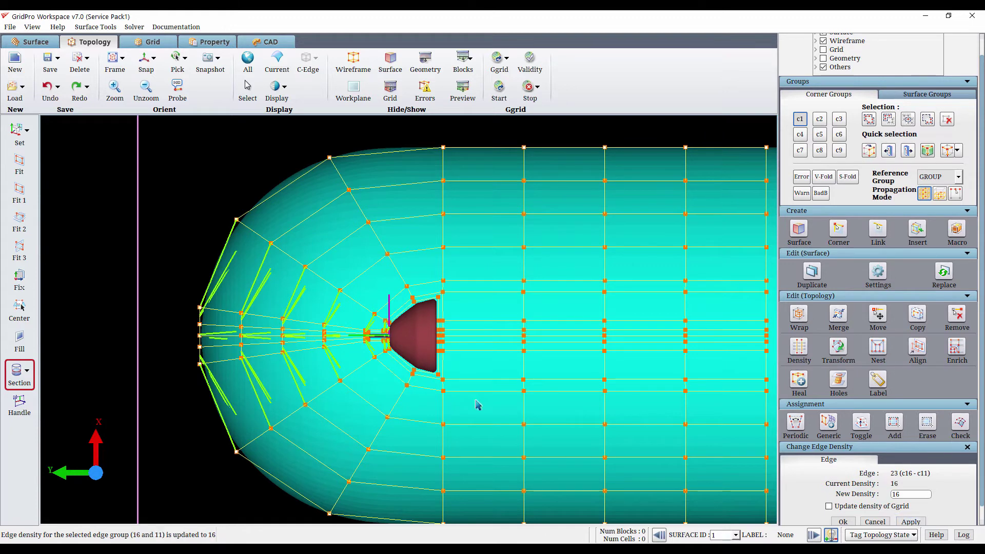
Lower the radial density across the second outer block layer to 12, close the edge density settings and preview the grid
left_click(445, 237)
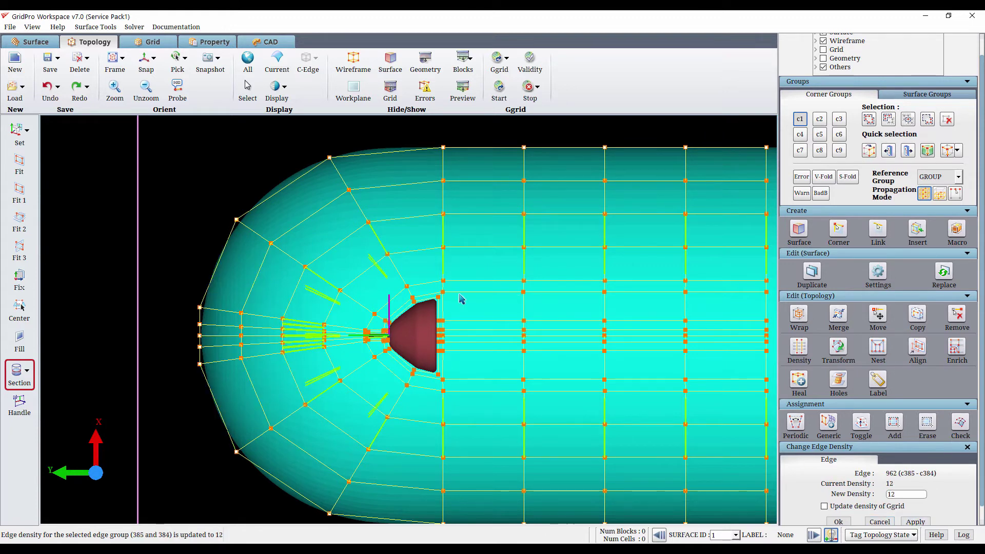
left_click(397, 267)
left_click(838, 521)
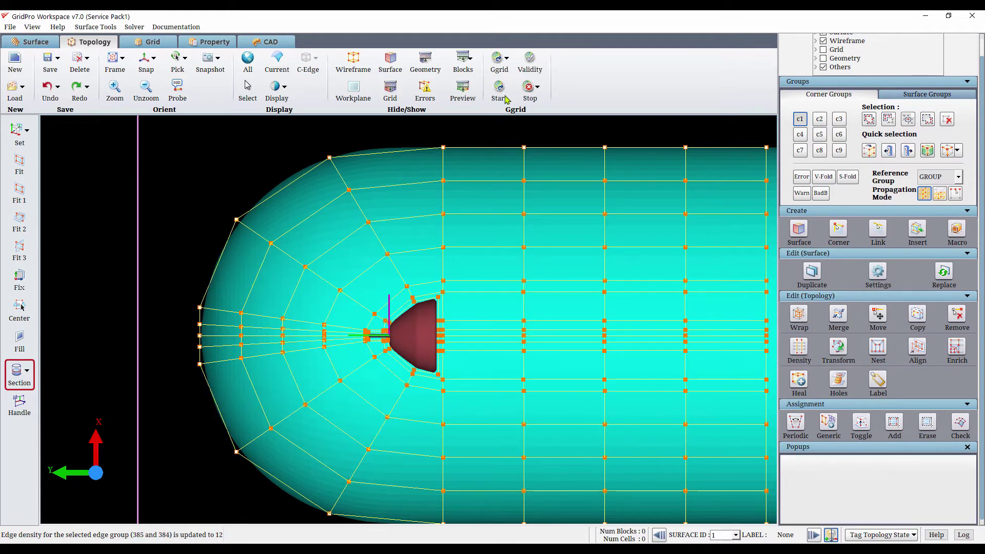
left_click(463, 95)
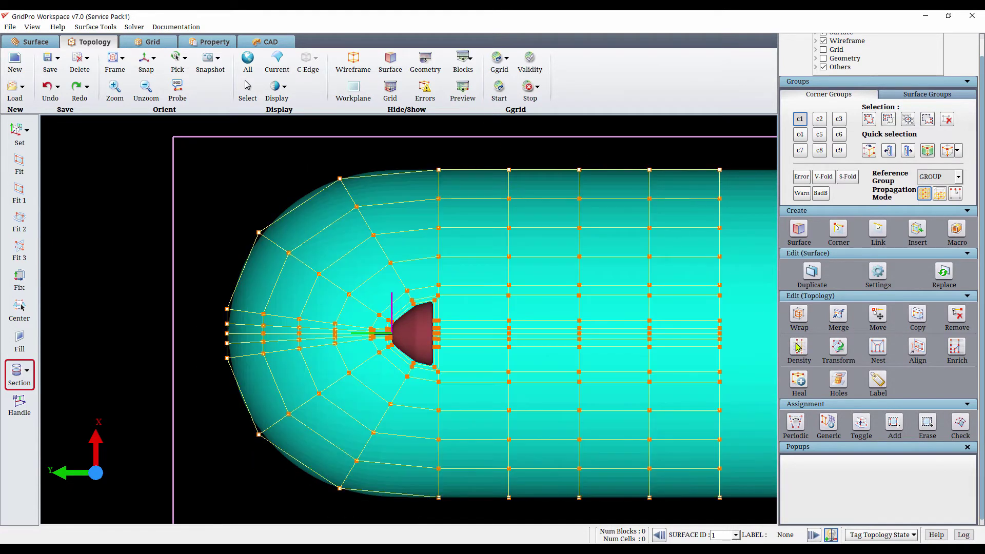
Set the density across the block layer directly behind the capsule's shoulder to 30 and check the grid preview
left_click(800, 347)
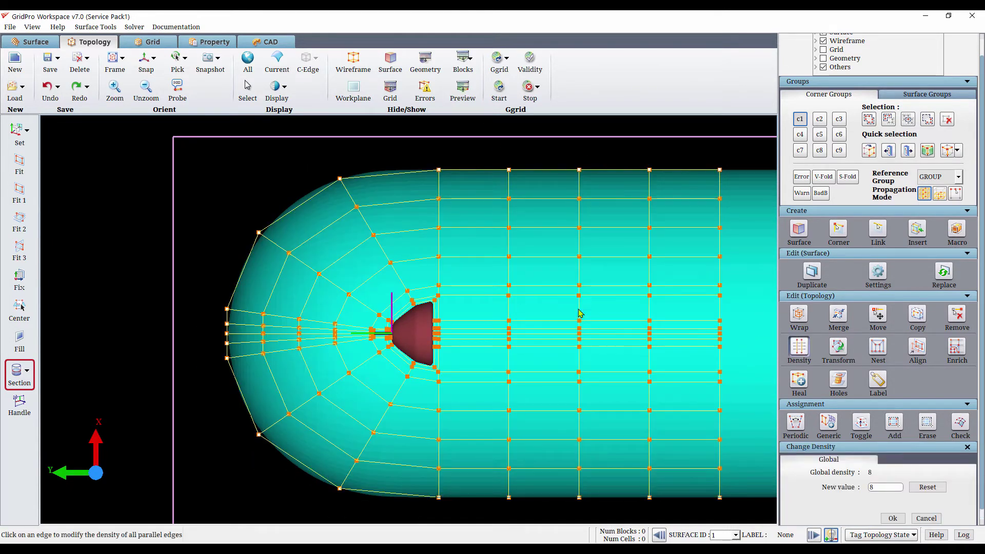
left_click(579, 309)
type("30")
left_click(913, 521)
left_click(471, 100)
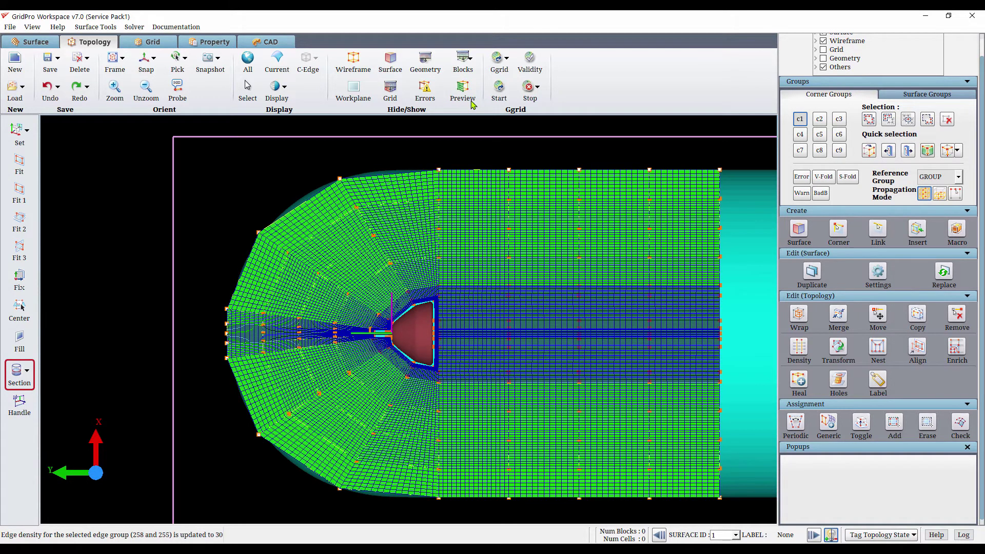
left_click(471, 102)
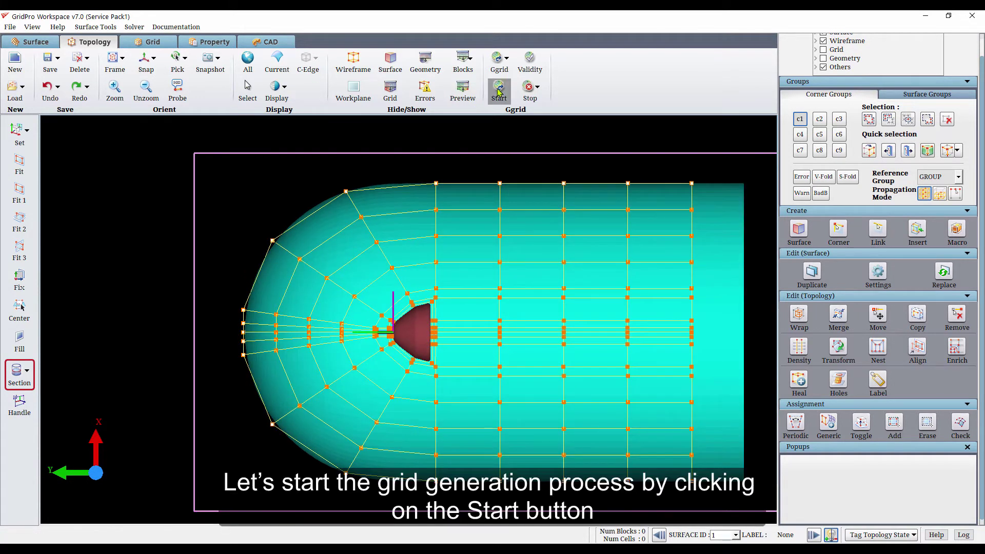
Start grid generation with the default schedule, overwriting the existing schedule, grid and dump files
left_click(499, 92)
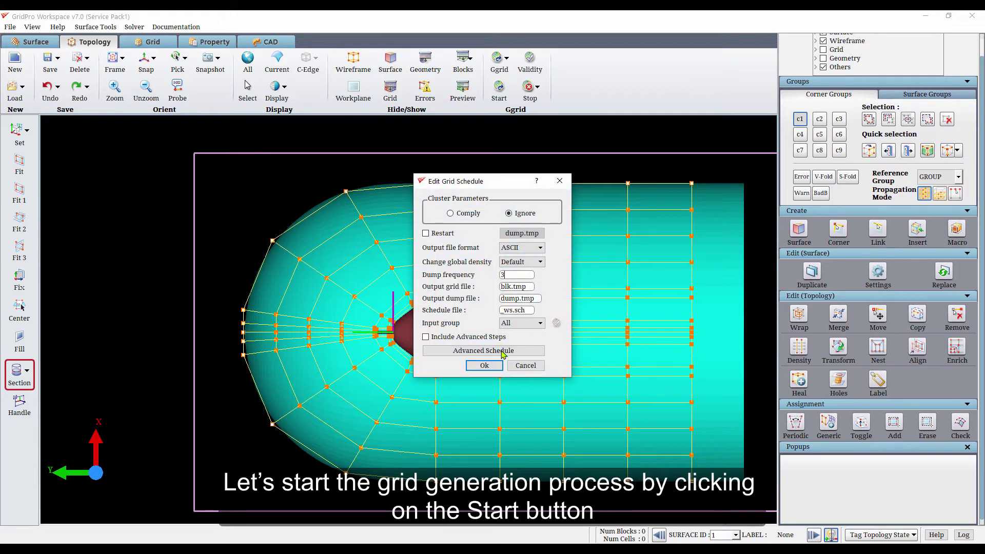
left_click(493, 366)
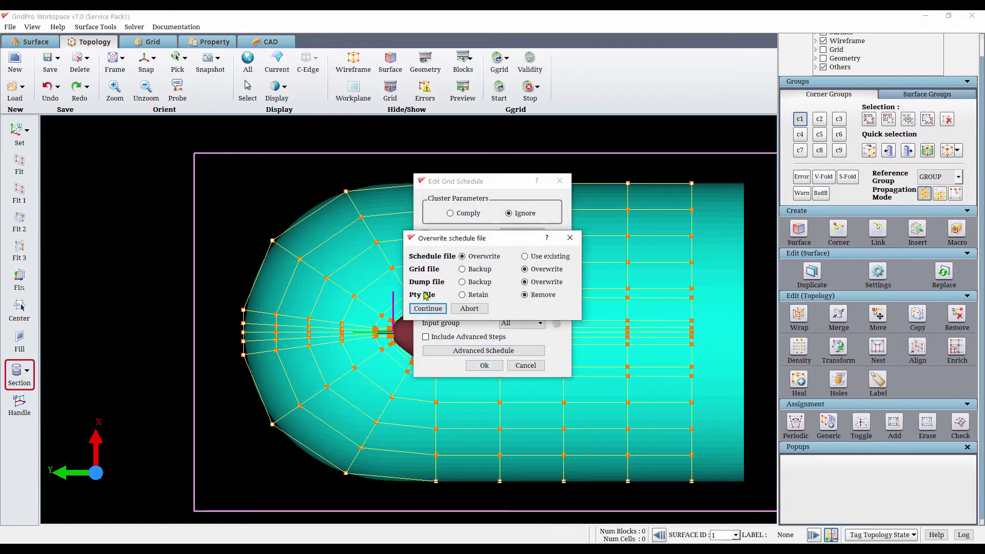
left_click(444, 308)
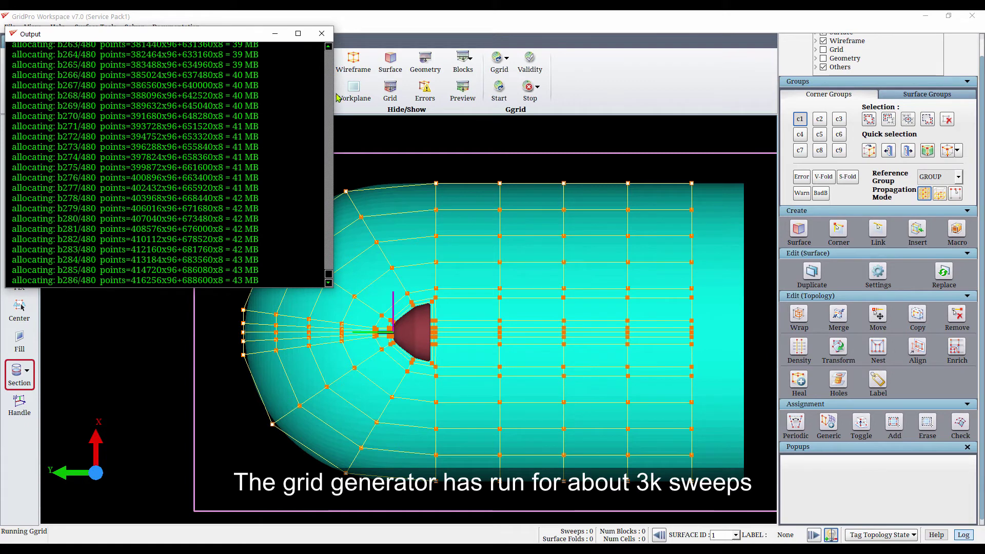
left_click(321, 33)
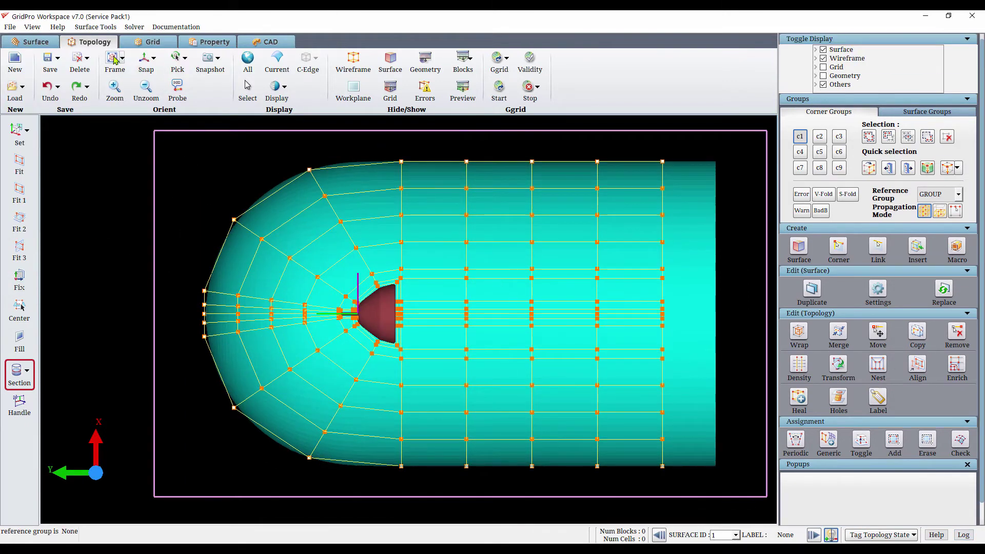
Load the generated grid file blk.tmp for viewing
left_click(146, 41)
left_click(15, 88)
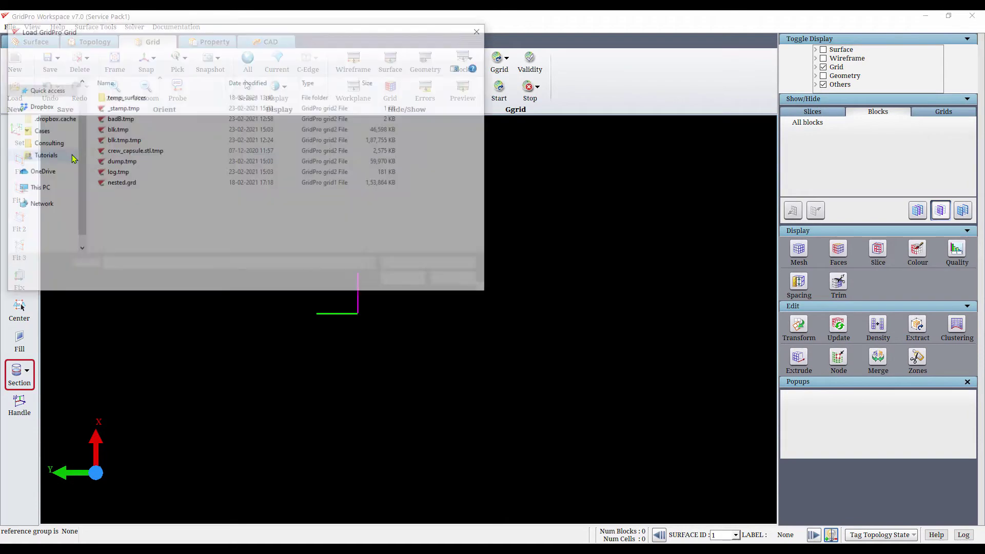
double_click(114, 131)
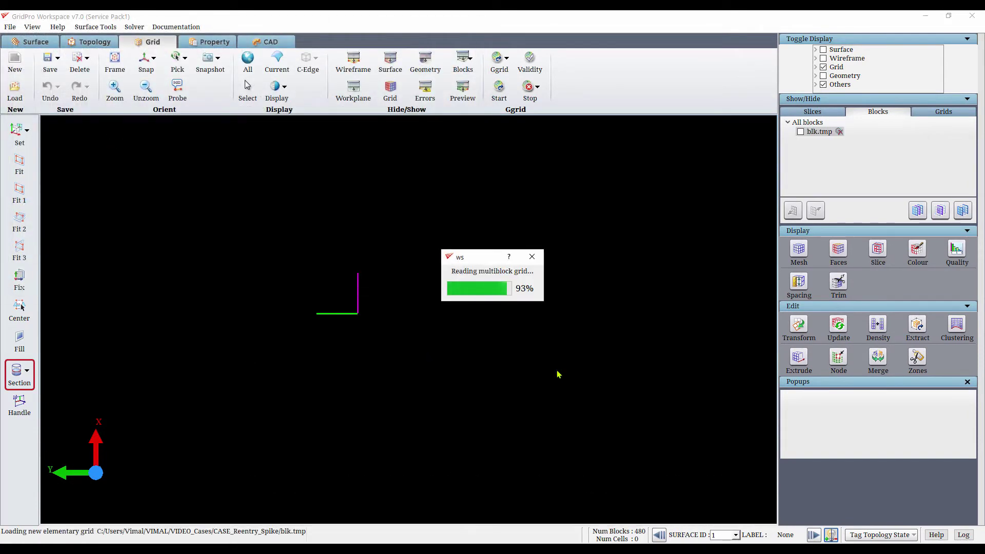
Create a lengthwise cross-sectional grid sheet through the capsule and display it alone, hiding the outer blocks and surface sheets
left_click(878, 249)
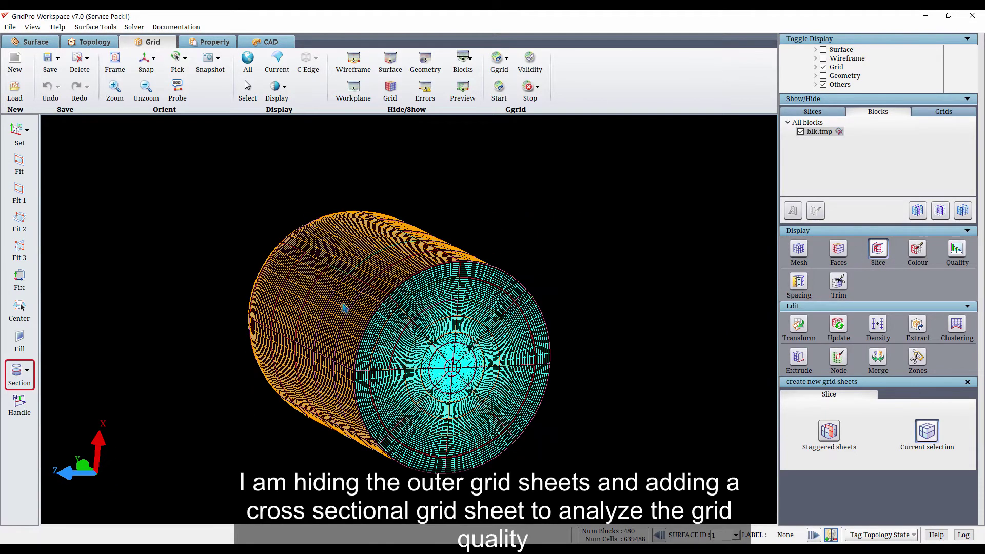
scroll(345, 308, "up", 2)
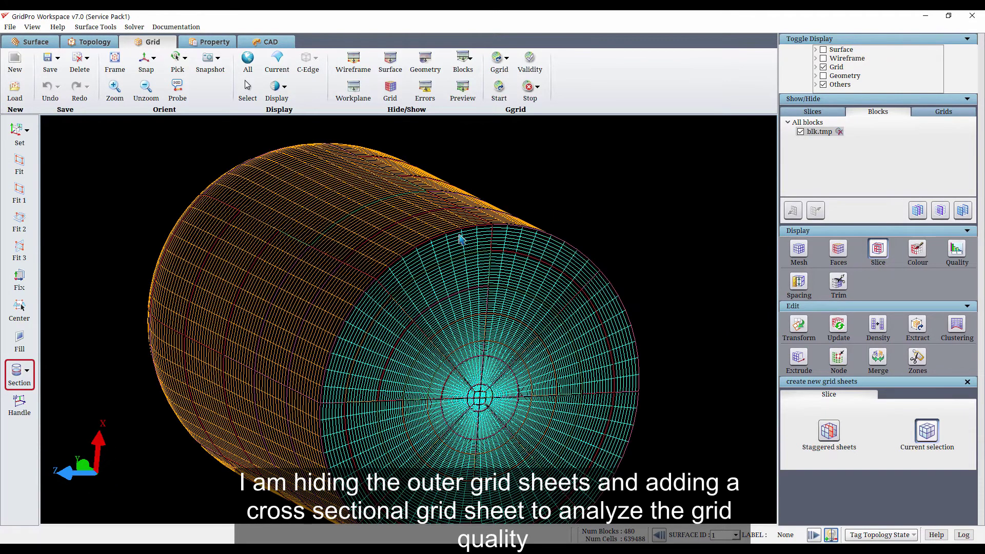
left_click(801, 132)
left_click(823, 113)
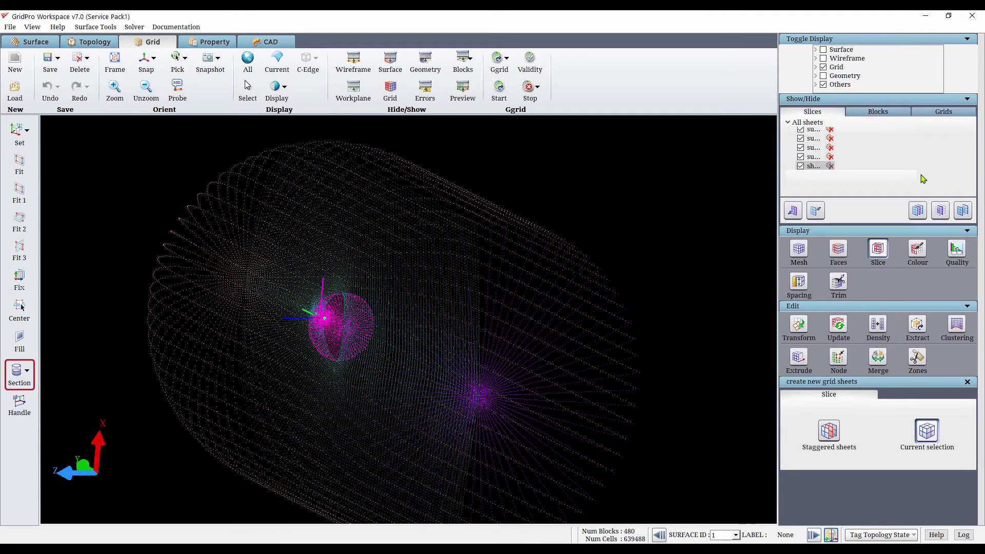
left_click(940, 210)
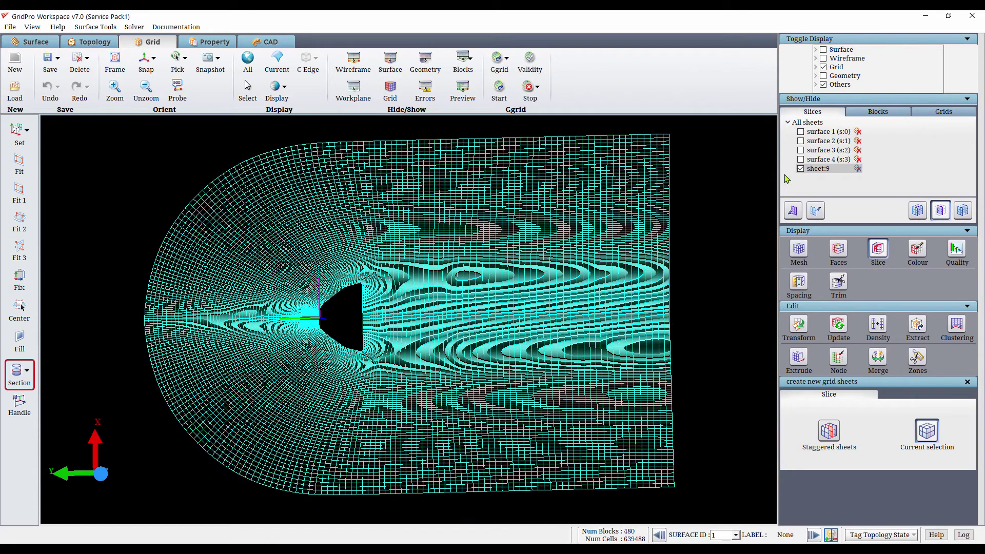
left_click(793, 210)
left_click(816, 211)
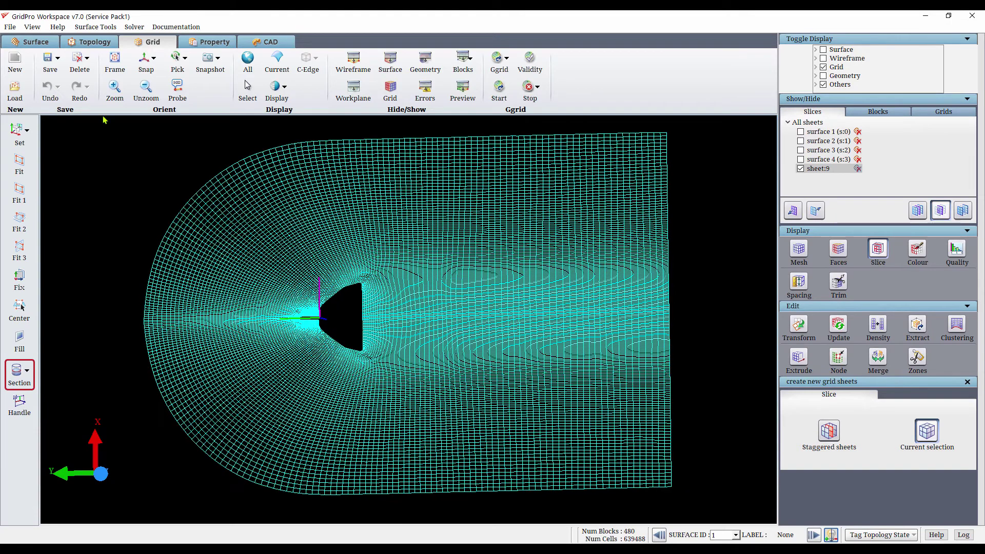
Examine the cross-sectional sheet's cell distribution around the spike, the capsule and its wake in an aligned view
left_click(145, 60)
scroll(420, 294, "up", 3)
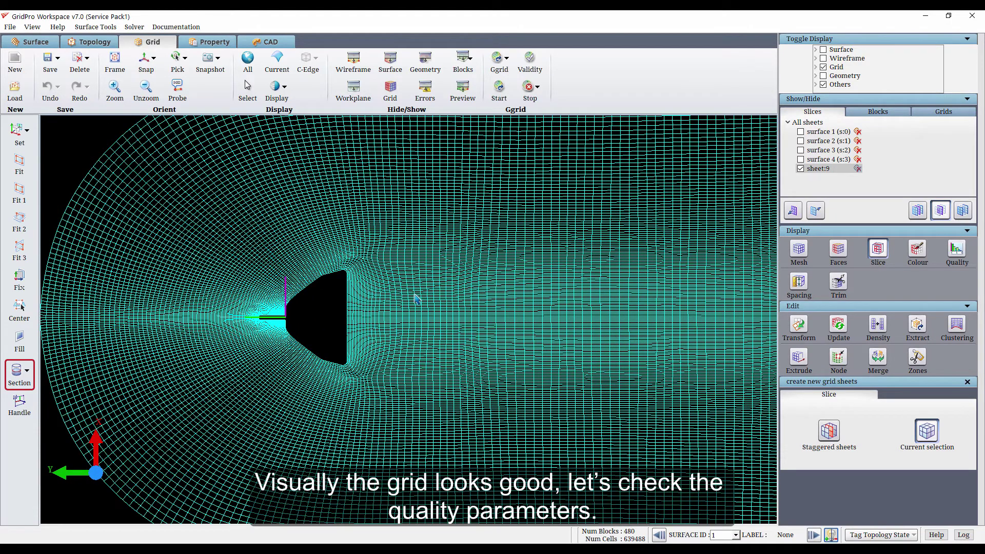
scroll(417, 299, "down", 1)
scroll(414, 391, "up", 1)
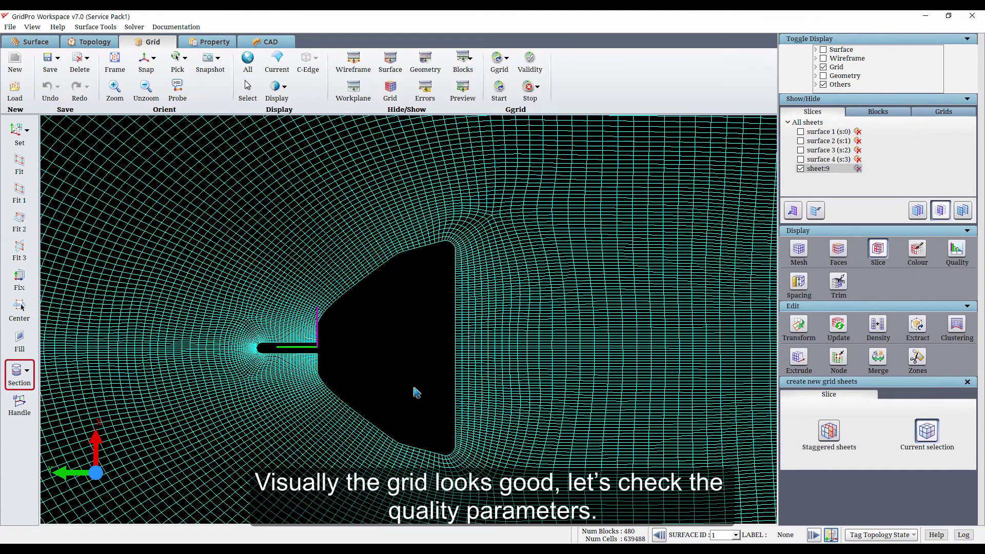
scroll(448, 368, "up", 1)
scroll(449, 369, "up", 1)
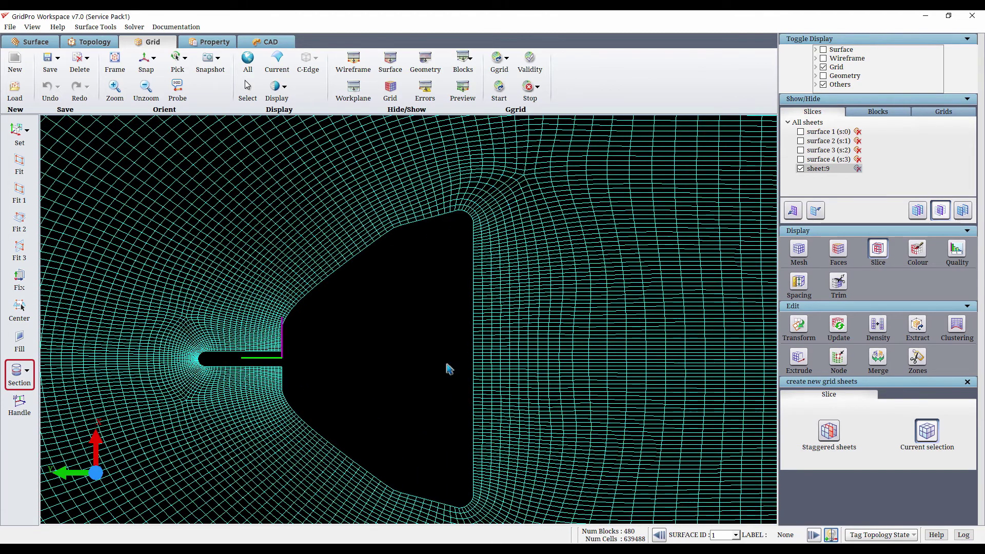
scroll(448, 368, "down", 4)
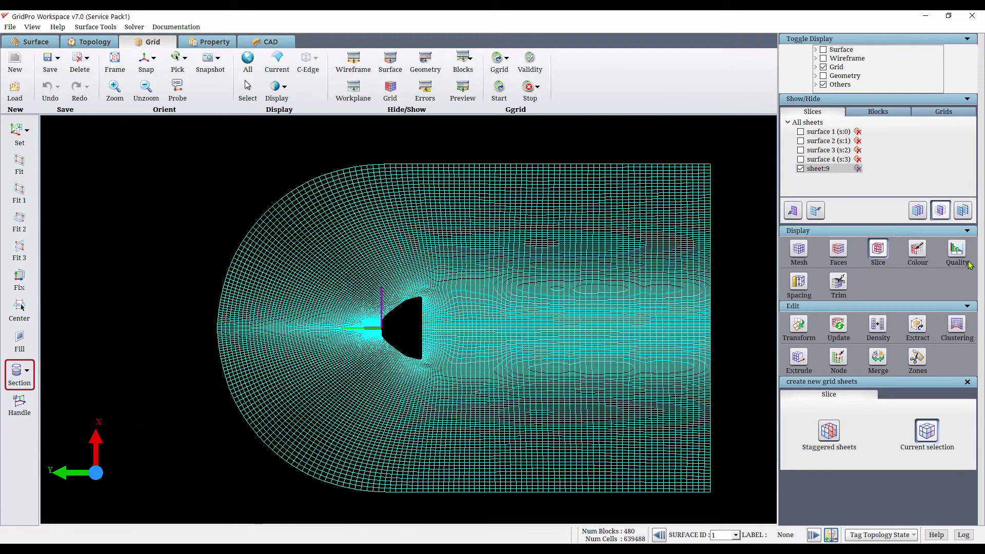
Evaluate the grid quality statistics, including folds and skew, for blk.tmp
left_click(954, 249)
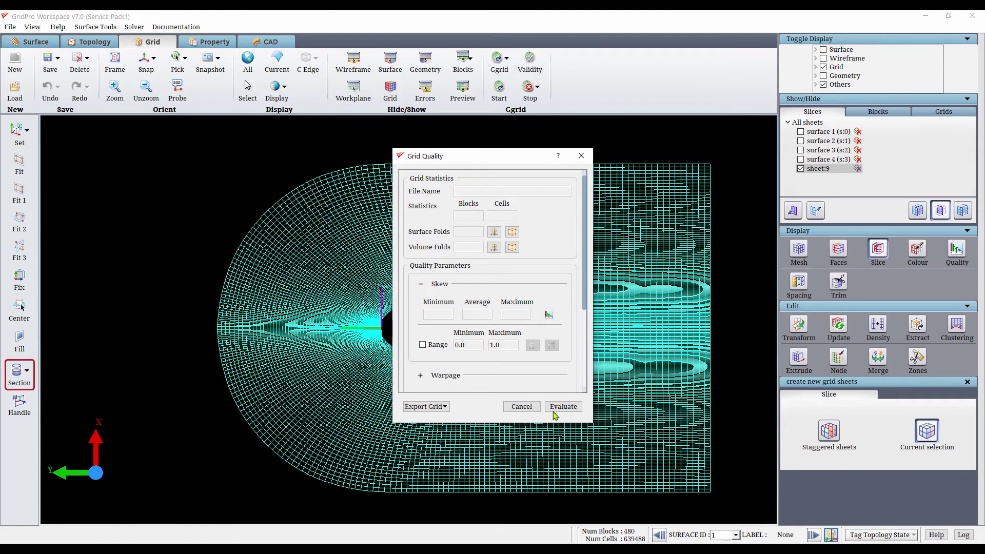
left_click(573, 403)
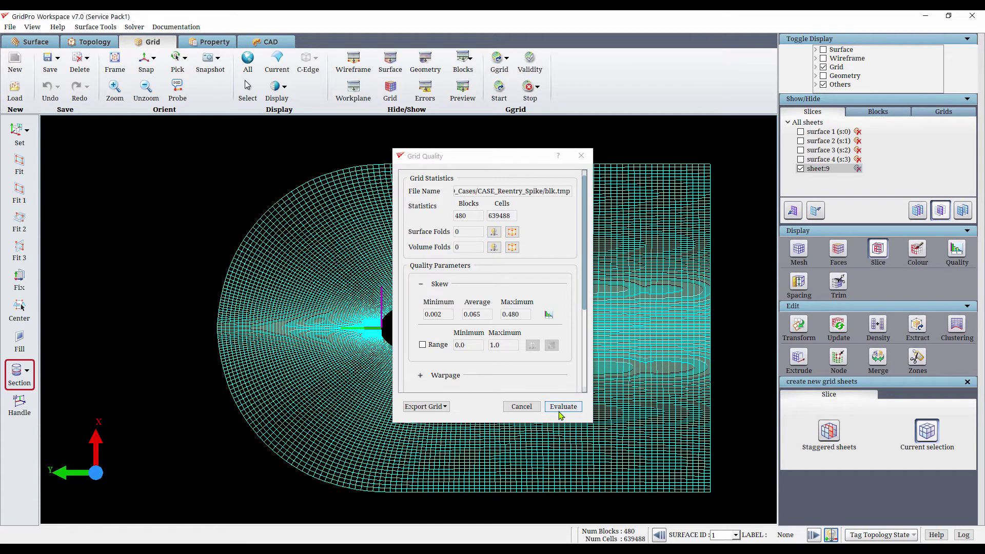
left_click(521, 406)
Open the surface-based clustering parameters for blk.tmp and enable clustering on surfaces 1 and 3
left_click(957, 324)
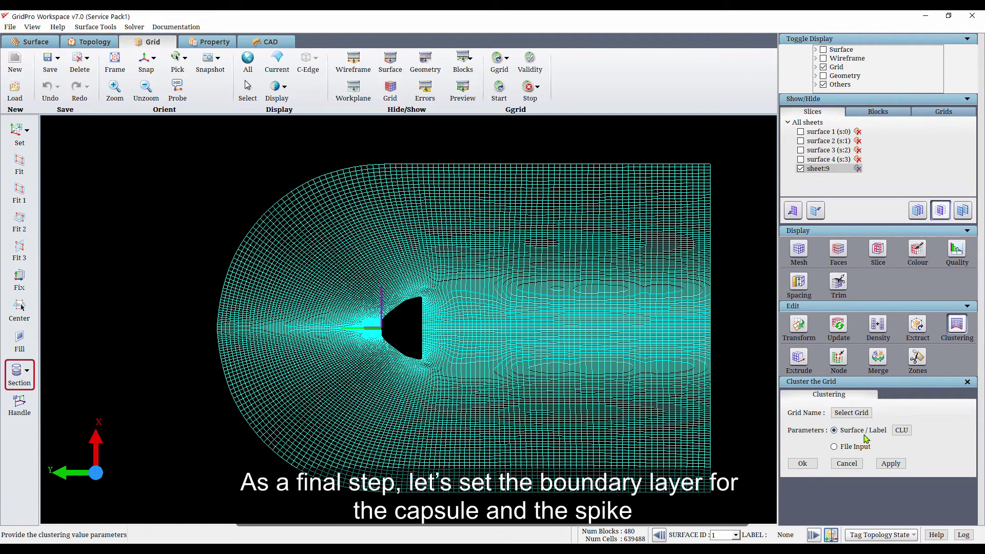
left_click(902, 431)
left_click(283, 169)
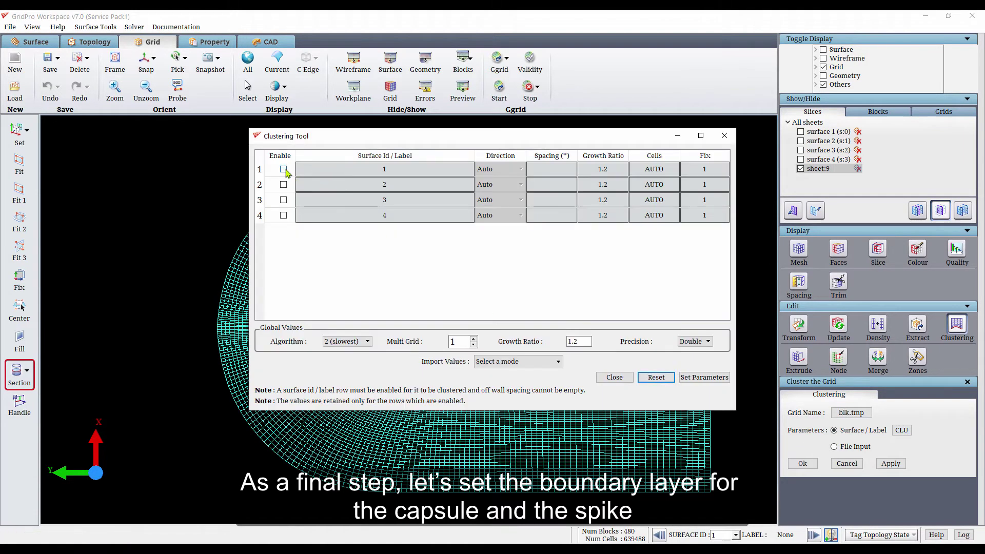
left_click(284, 200)
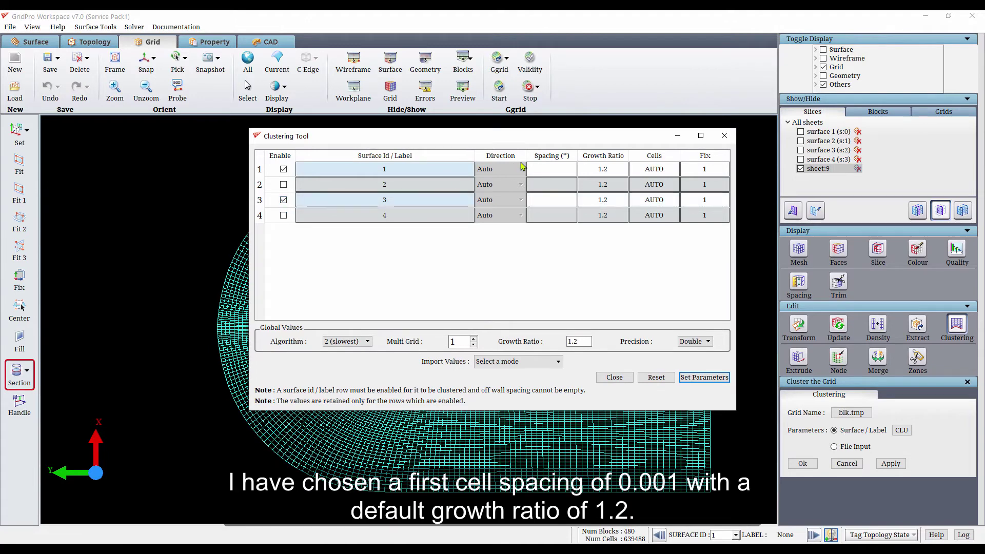
Set the first-cell spacing of surfaces 1 and 3 to 0.001 and apply the clustering to the grid, keeping the surface sheets
type("0")
left_click(559, 190)
type("0.00")
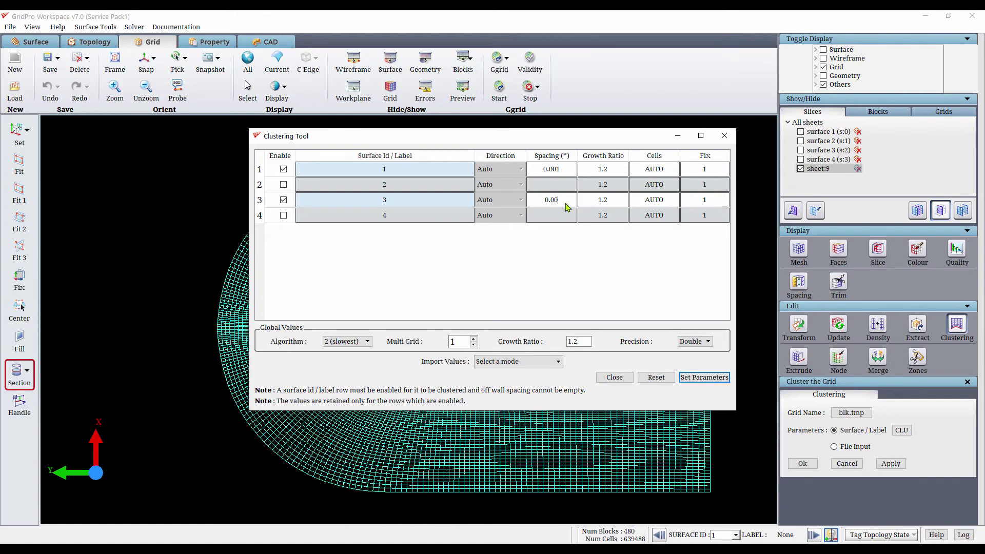
type("1")
left_click(463, 344)
left_click(715, 378)
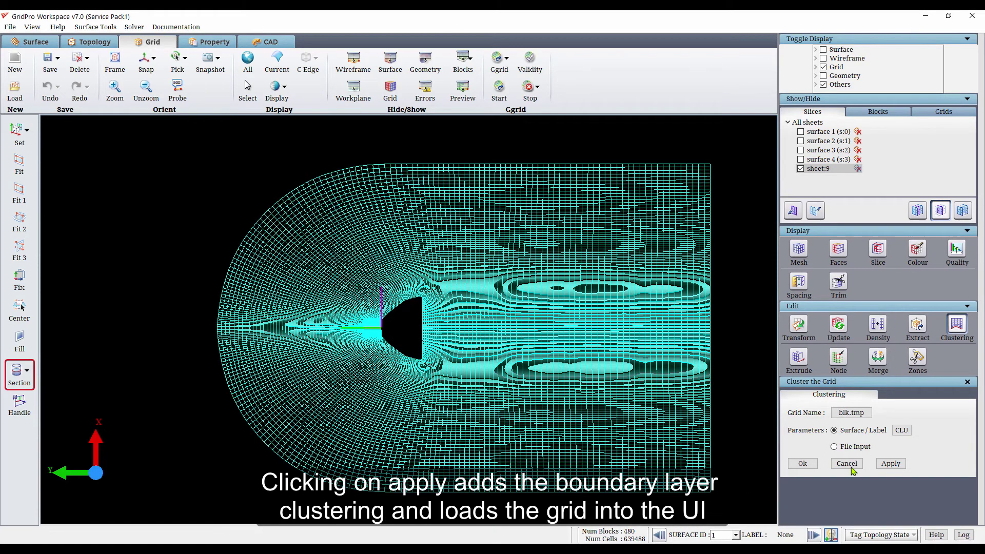
left_click(880, 467)
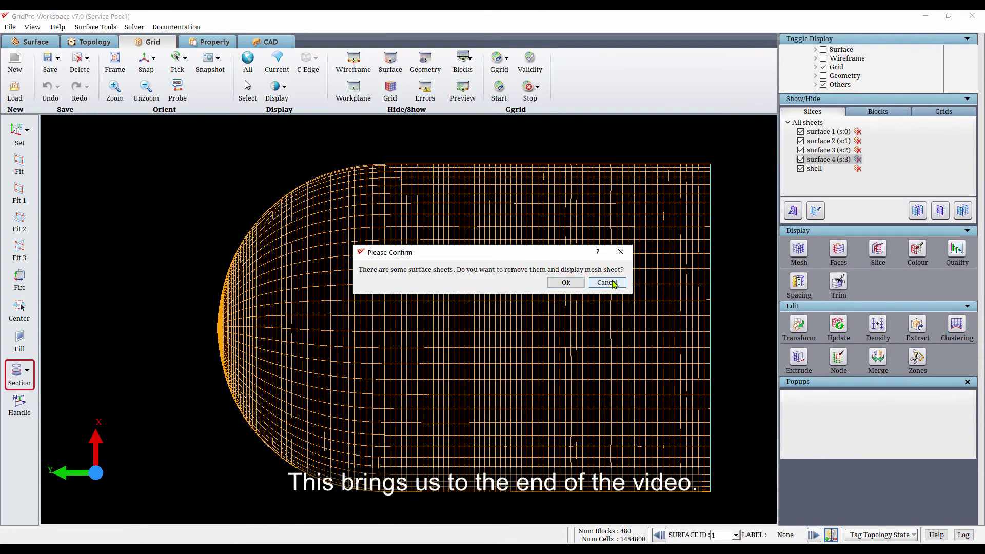
left_click(610, 282)
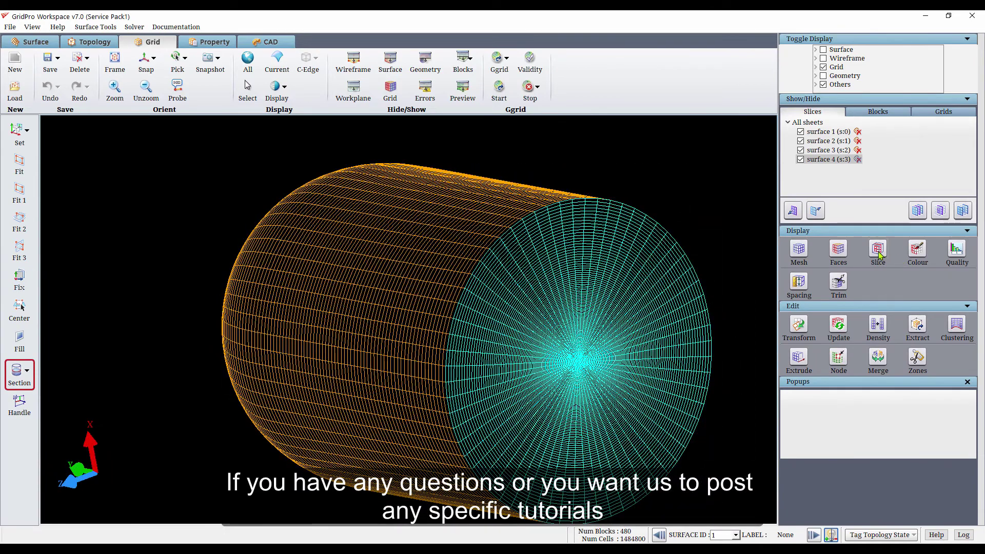
Create a lengthwise slice sheet through the clustered blk.tmp.tmp grid and display only that sheet, hiding the four surface sheets
left_click(878, 251)
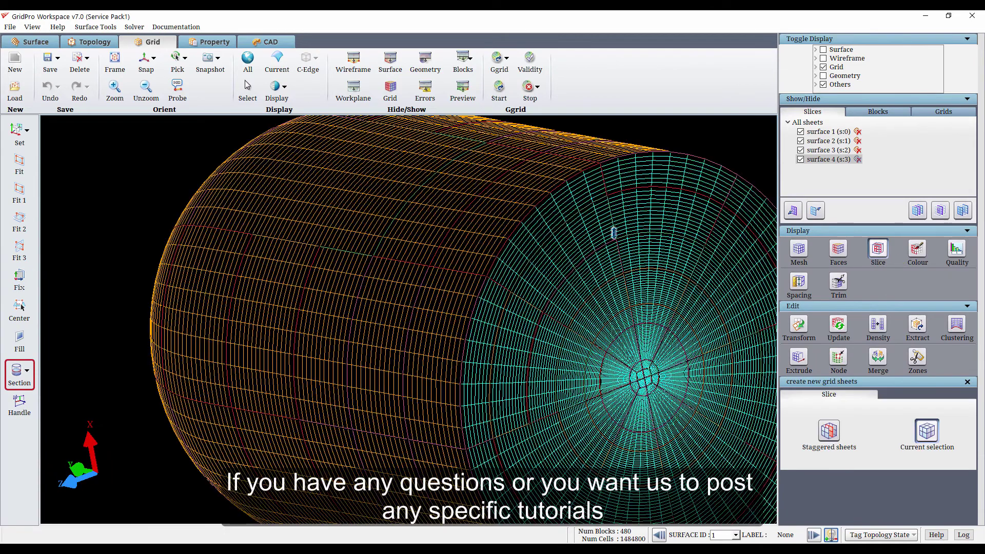
left_click(863, 112)
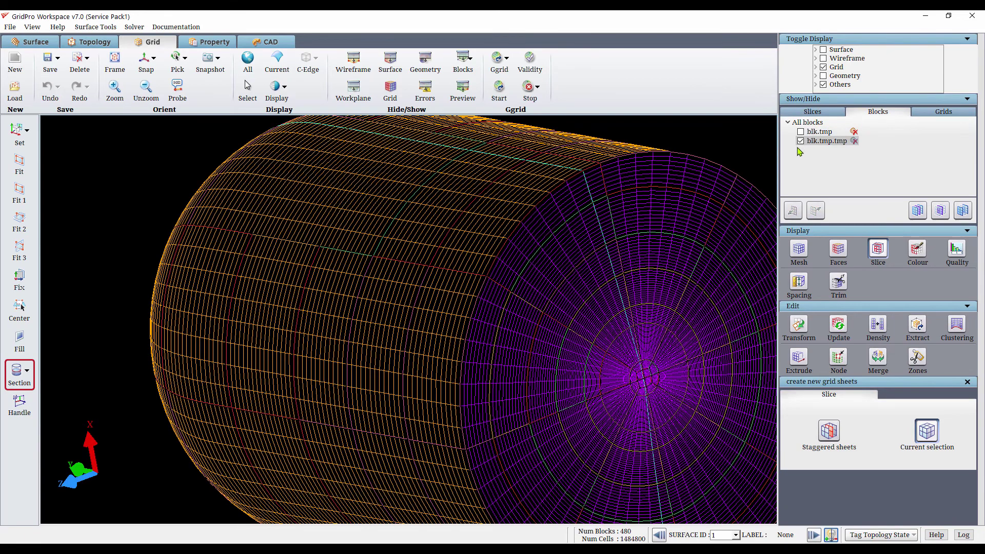
left_click(821, 112)
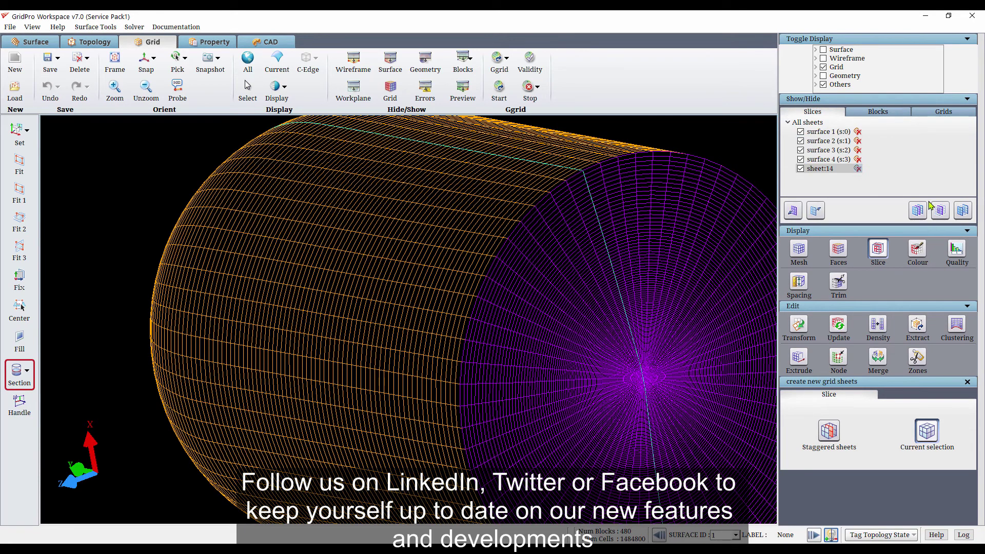
left_click(817, 211)
left_click(934, 217)
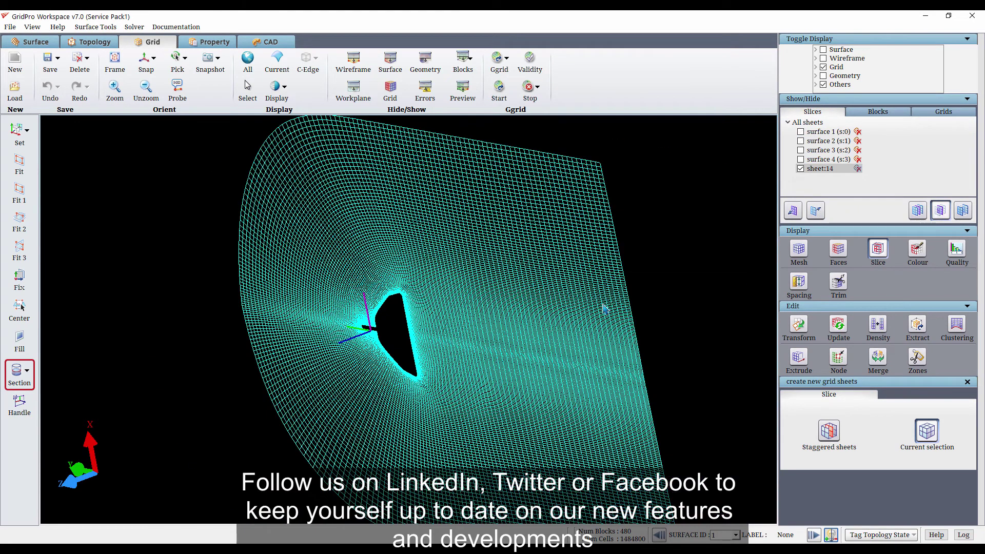
Examine the boundary-layer clustering around the spike and capsule walls on the new sheet in an axis-aligned view
left_click(146, 60)
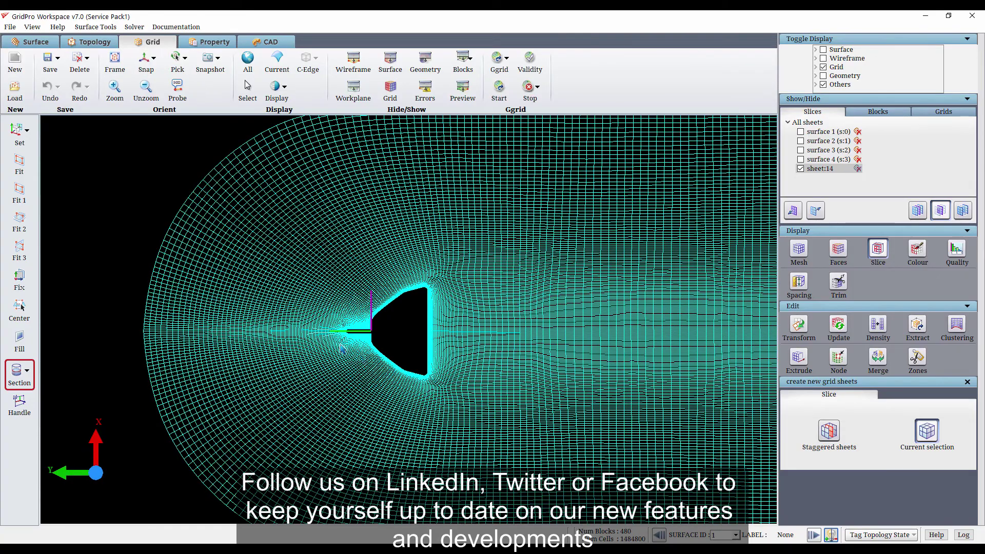
left_click_drag(326, 276, 420, 380)
scroll(413, 372, "up", 3)
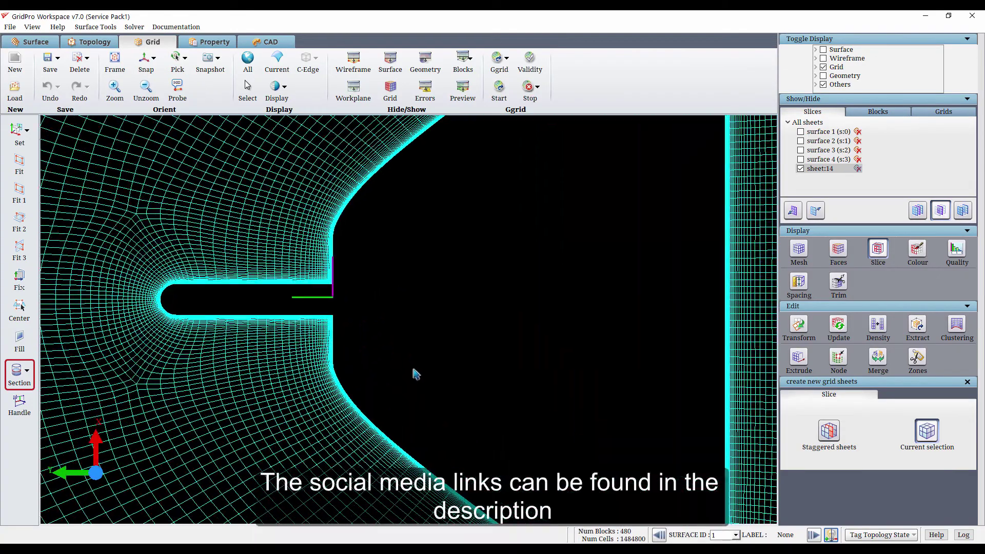
scroll(415, 375, "down", 3)
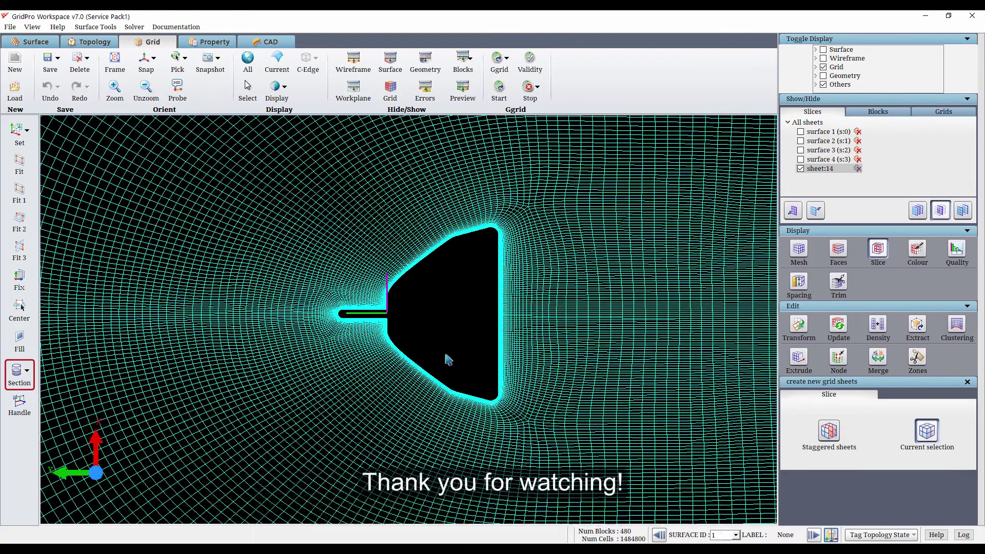
scroll(446, 359, "down", 3)
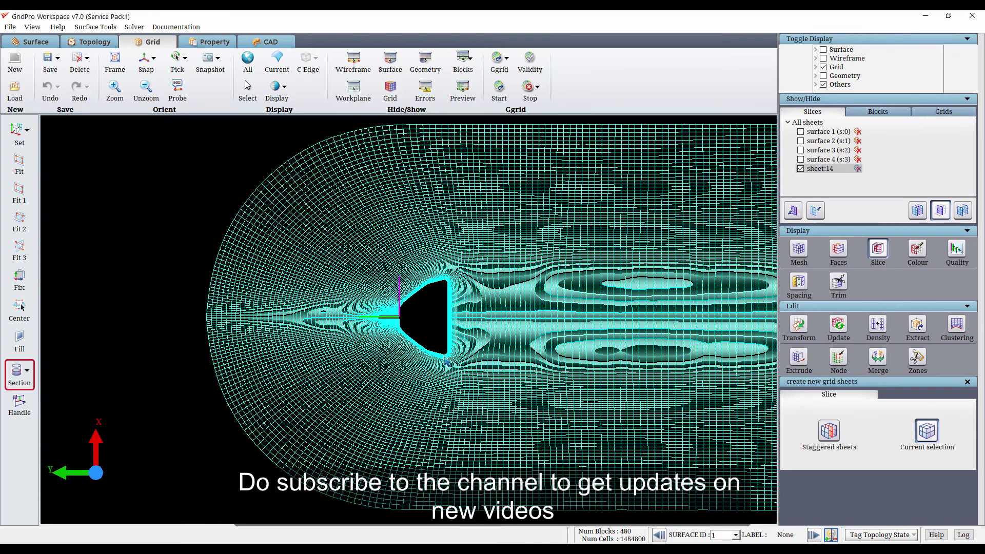